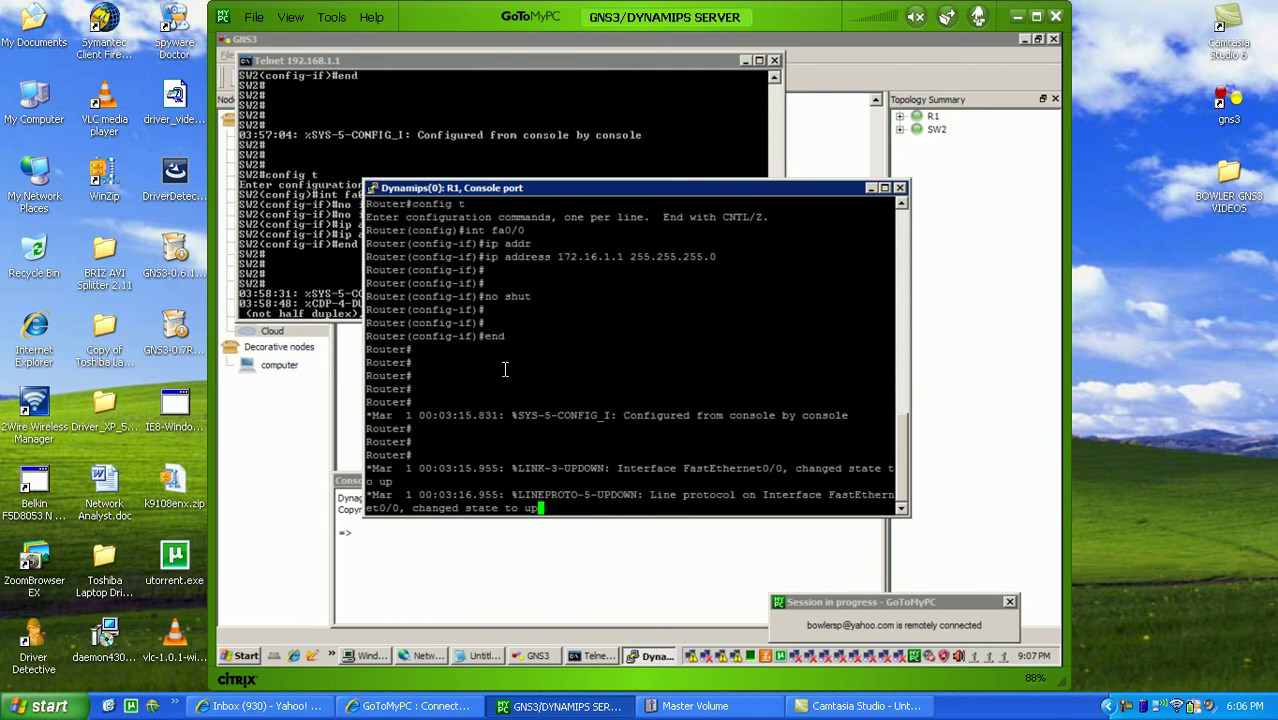
Step: Dismiss the low disk space notice and refresh R1's console prompt
key("Return")
key("Return")
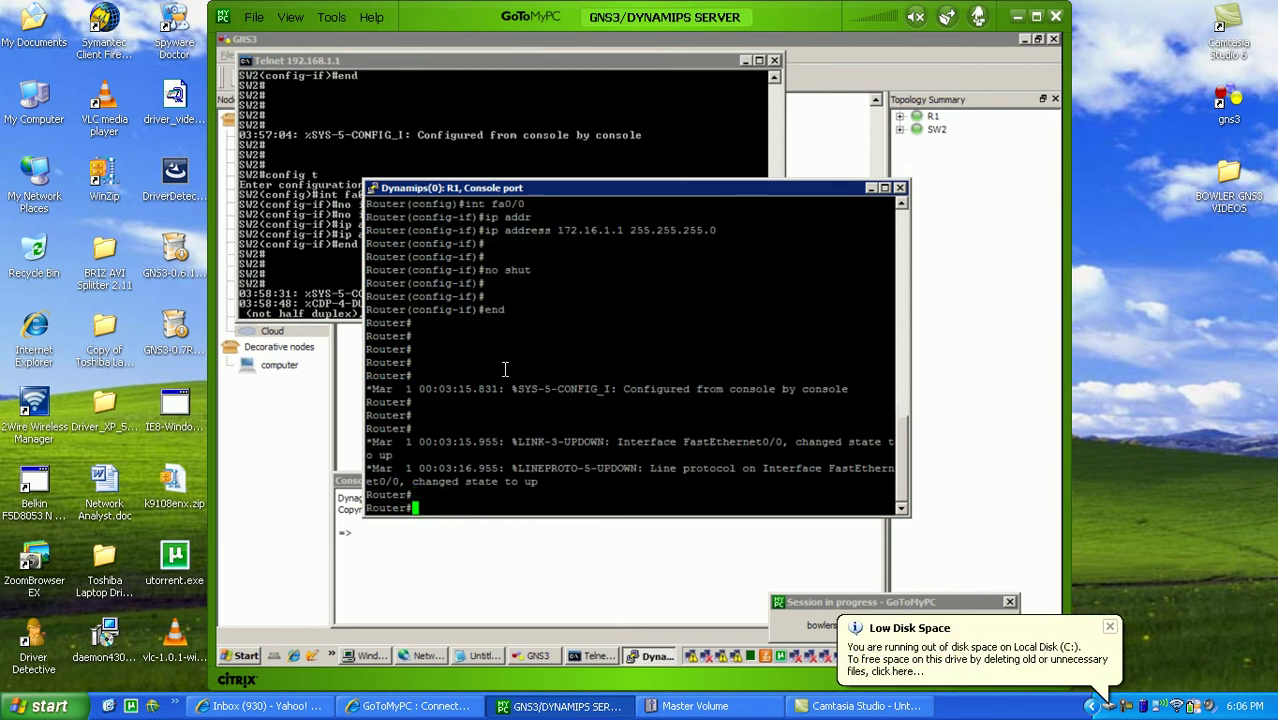
key("Return")
key("Return")
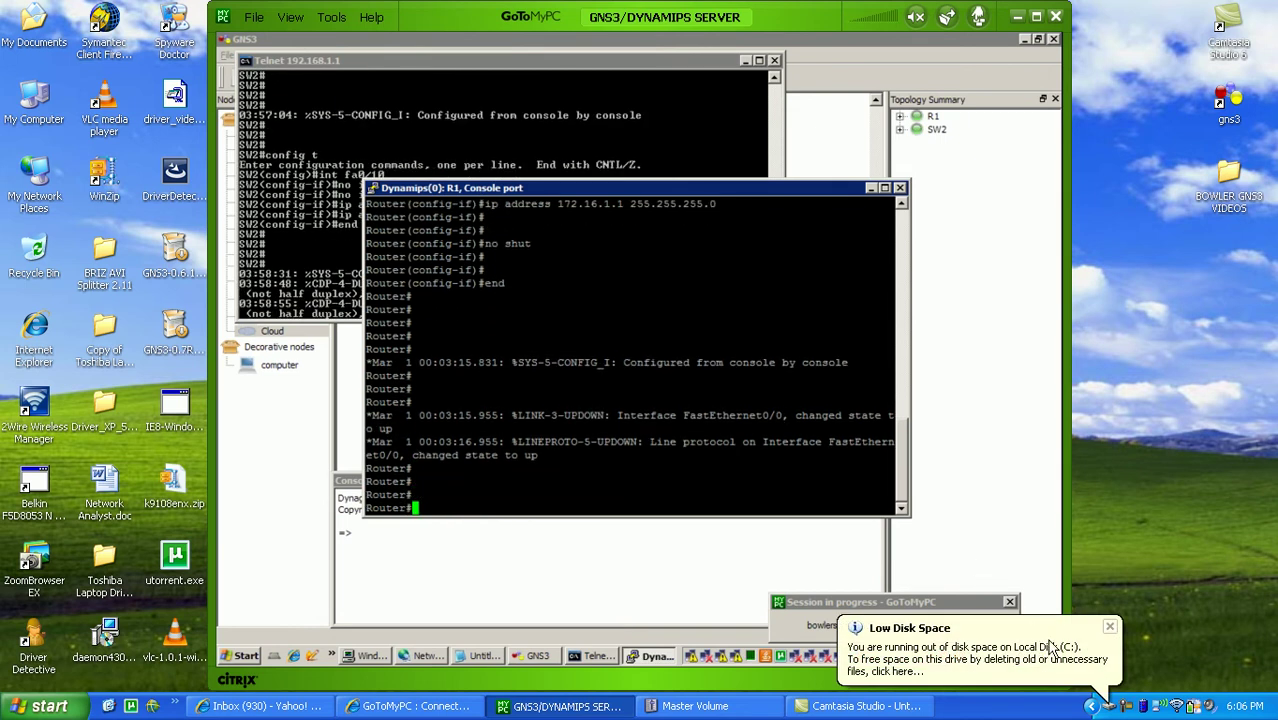
left_click(1109, 627)
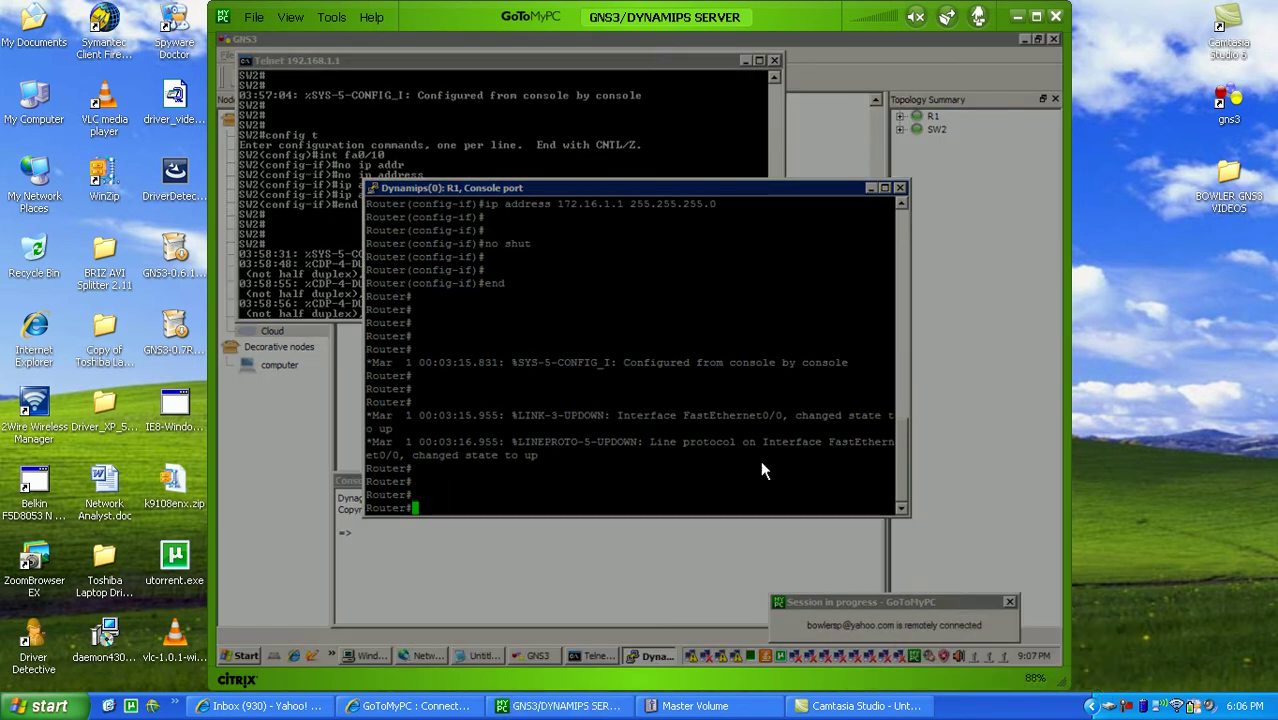
left_click(643, 408)
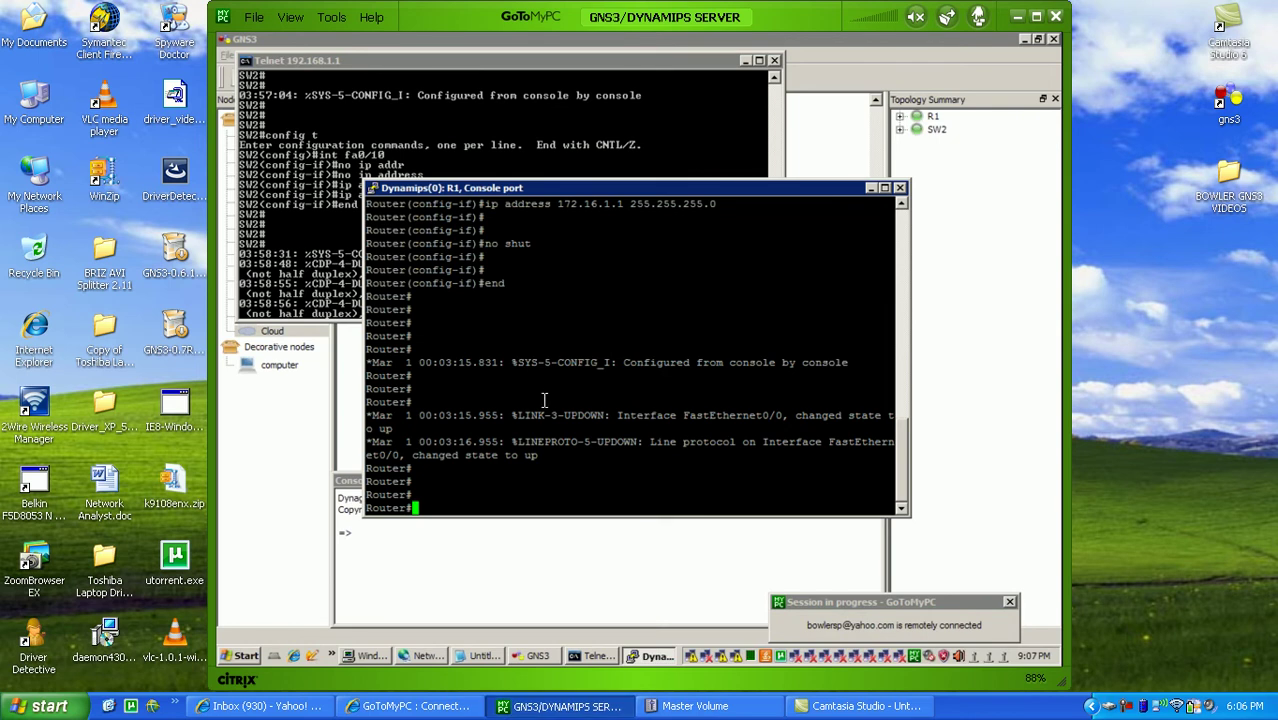
key("Return")
key("Return")
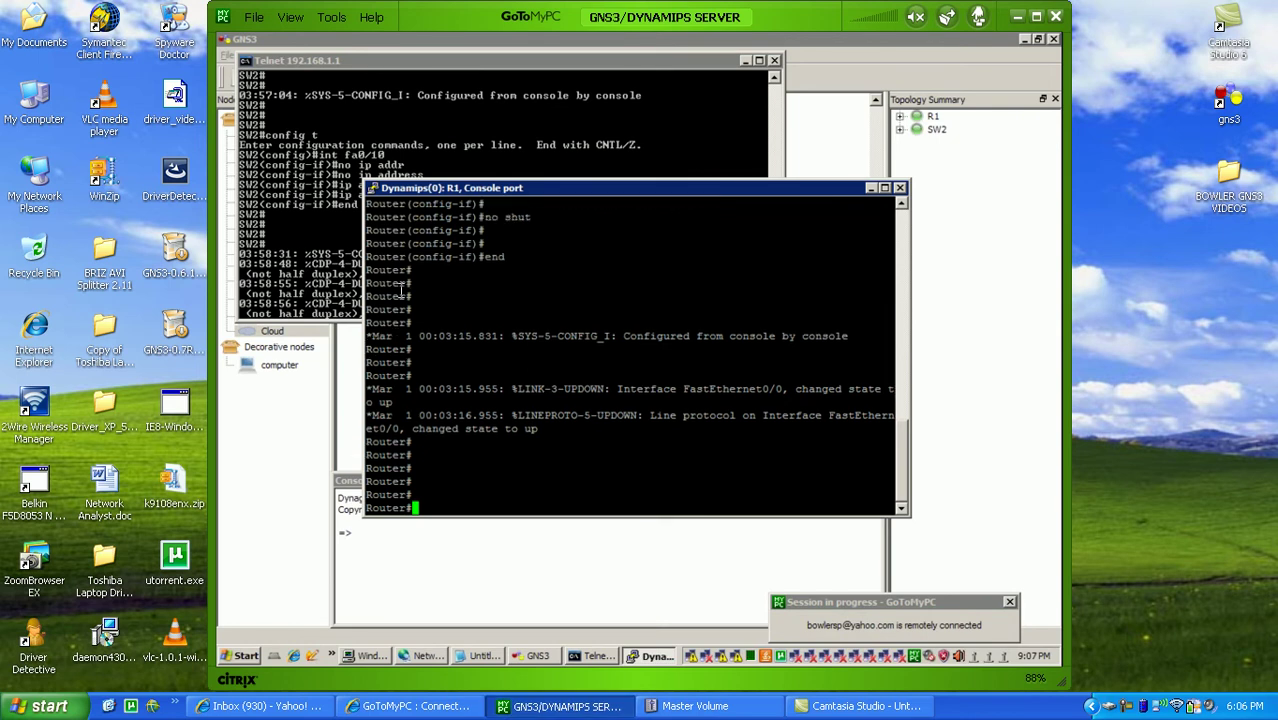
Step: On SW2, enter configuration mode for interface fa0/10
left_click(318, 240)
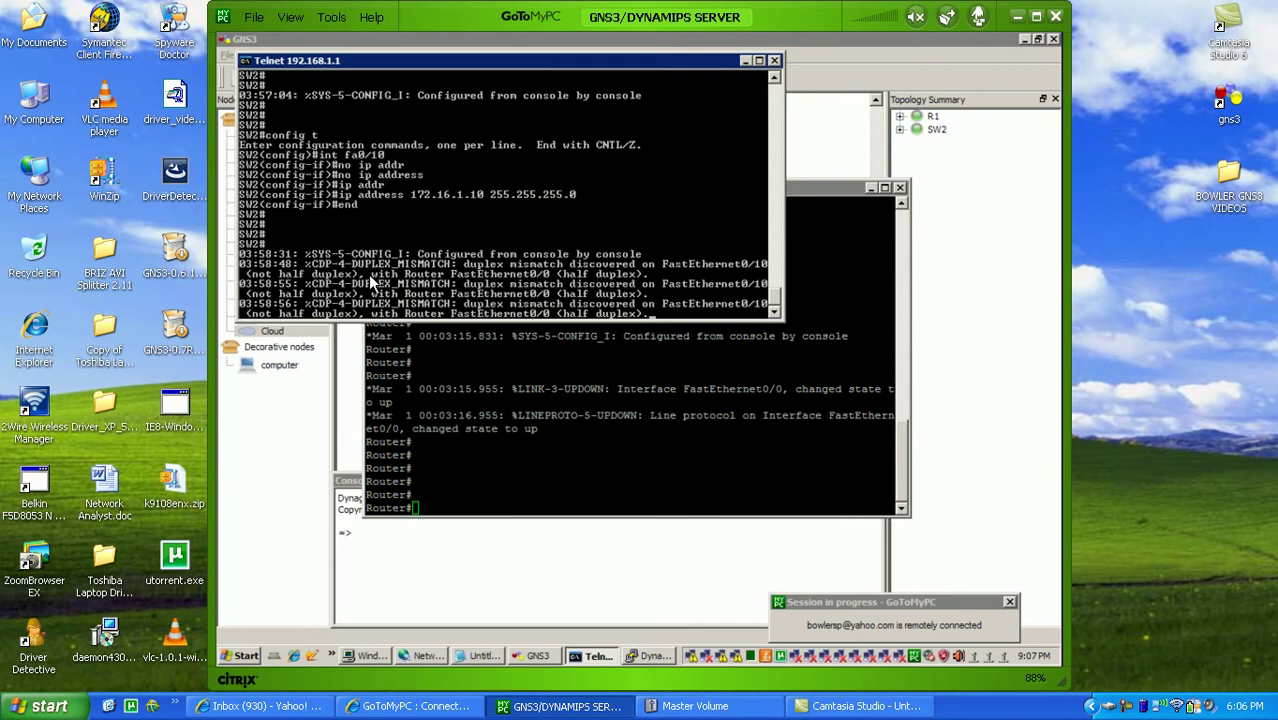
key("Return")
key("Return")
key("Return")
key("Return")
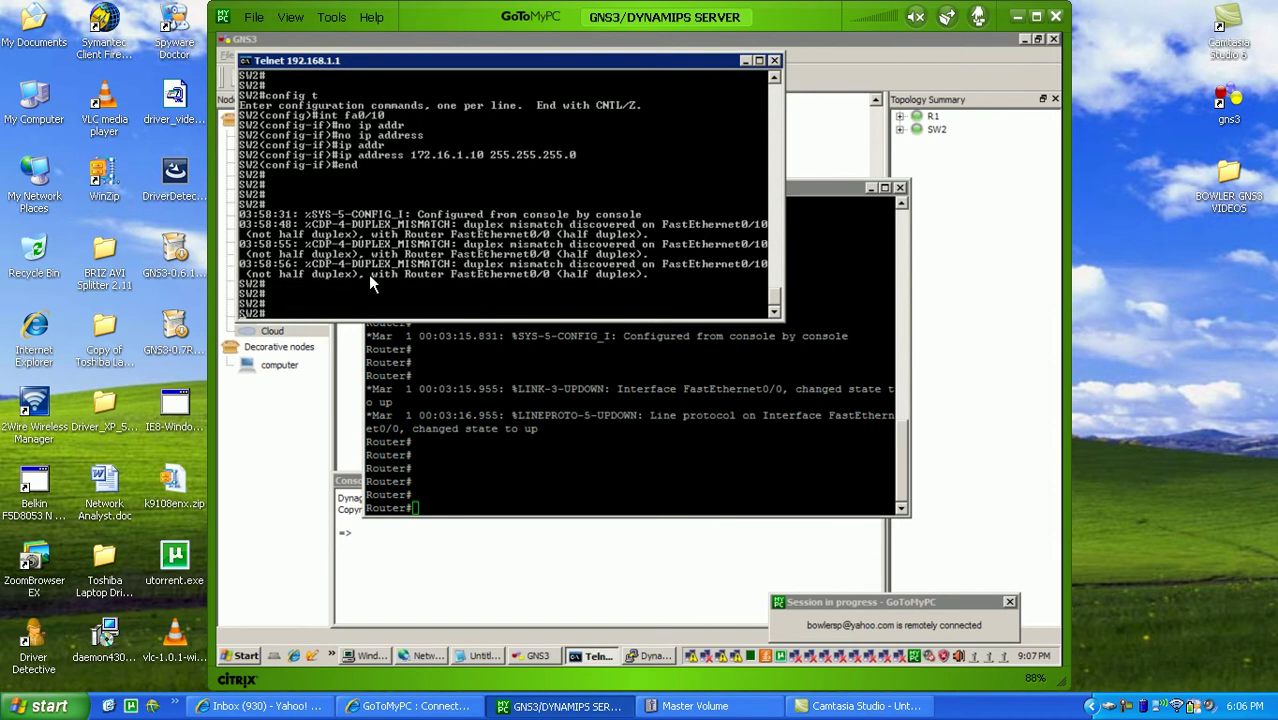
type("config t")
key("Return")
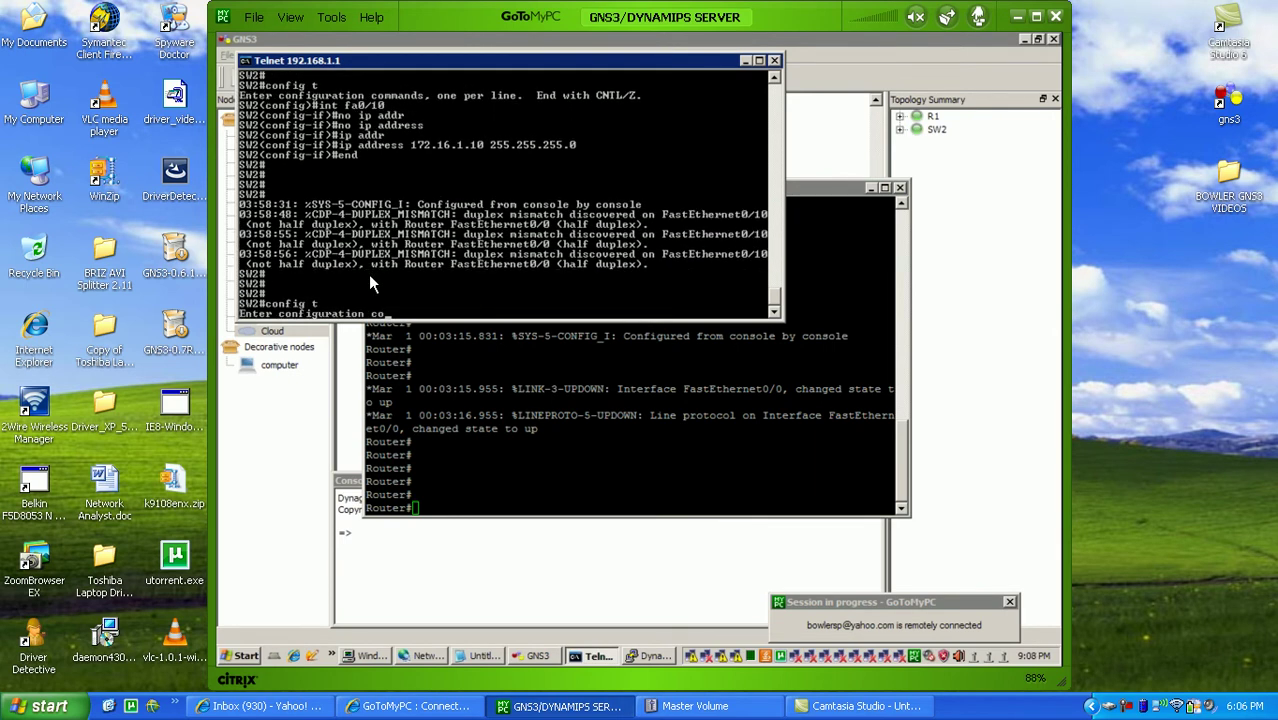
type("int fa0/10")
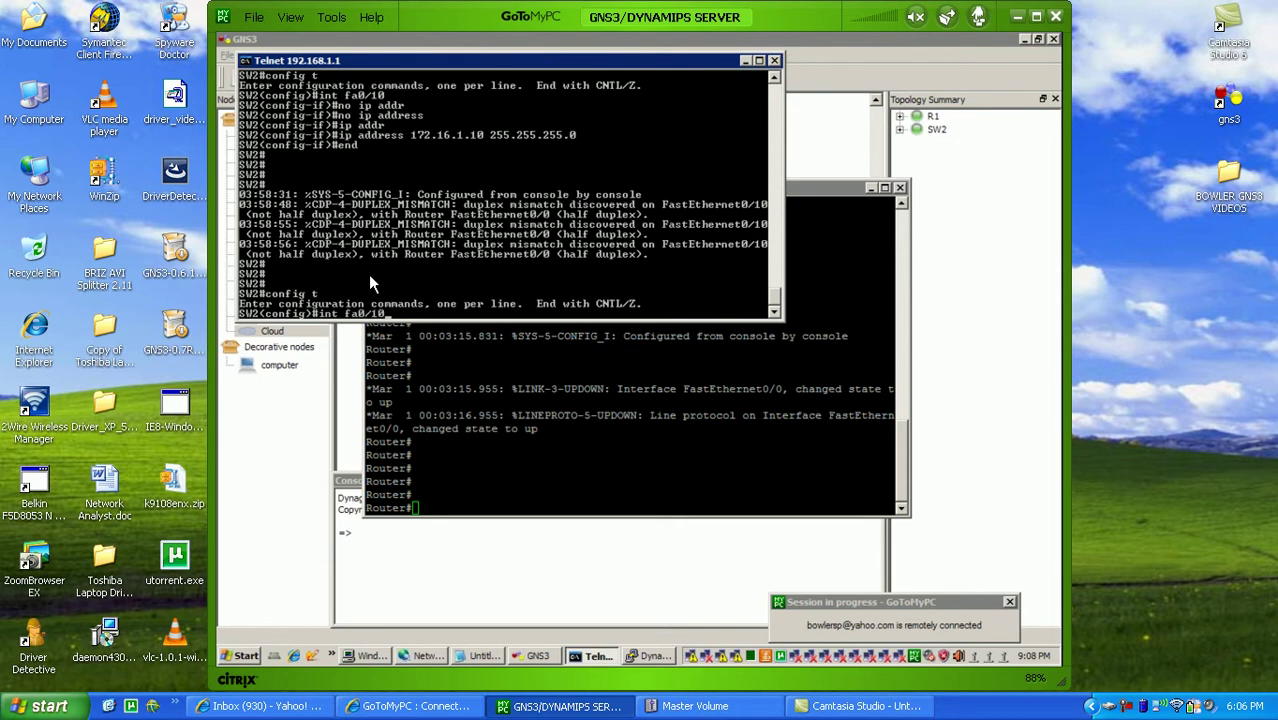
key("Return")
Step: Set fa0/10 to speed 100 and duplex full, then return to privileged mode
type("spe")
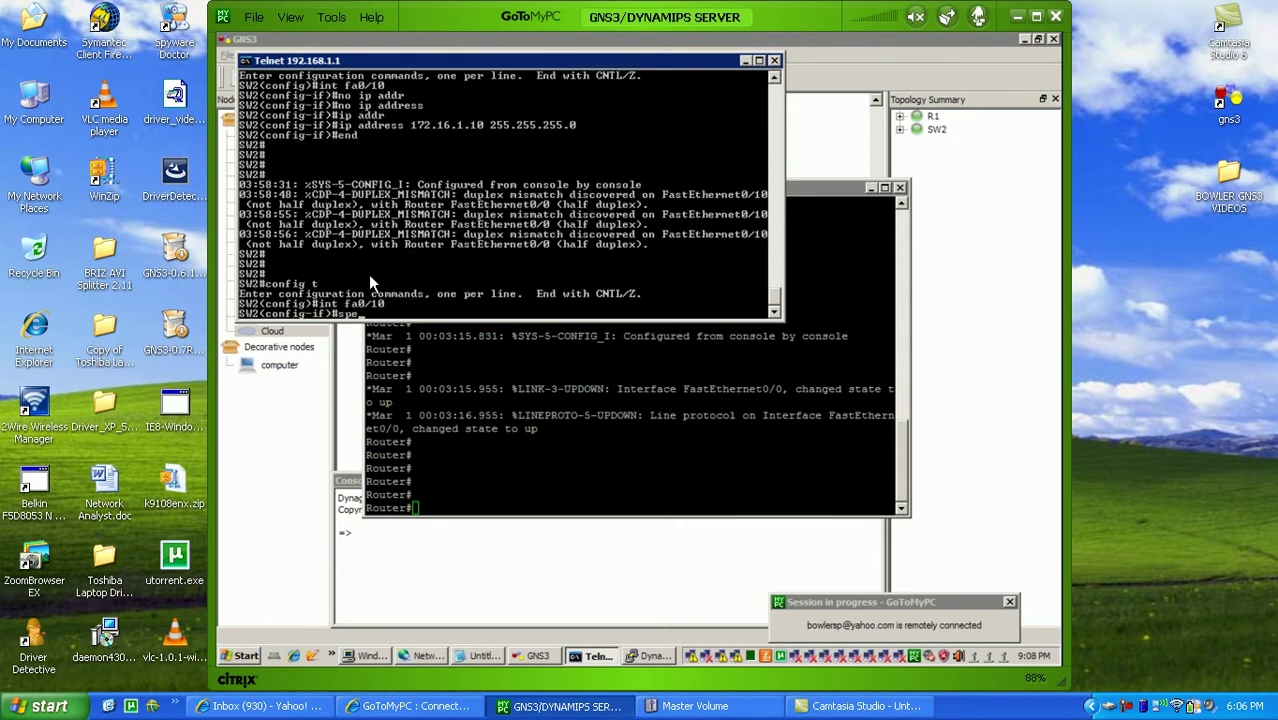
key("Tab")
type("100")
key("Return")
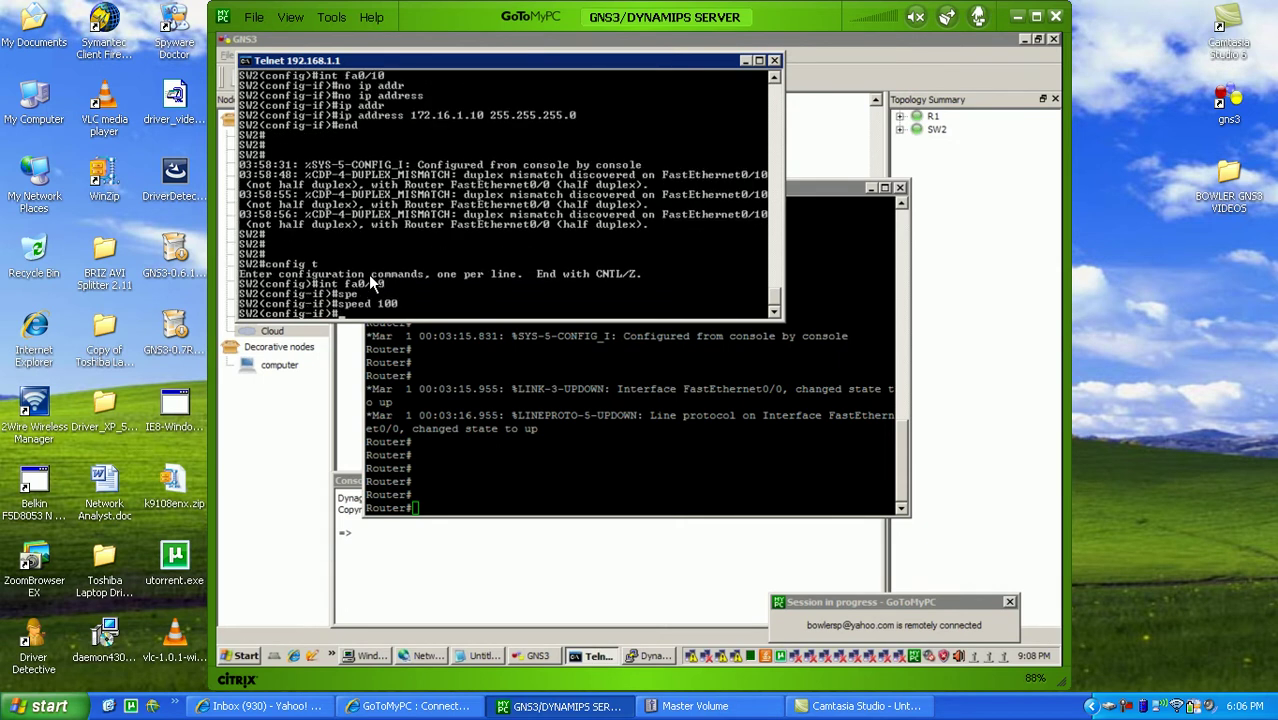
type("du")
key("Tab")
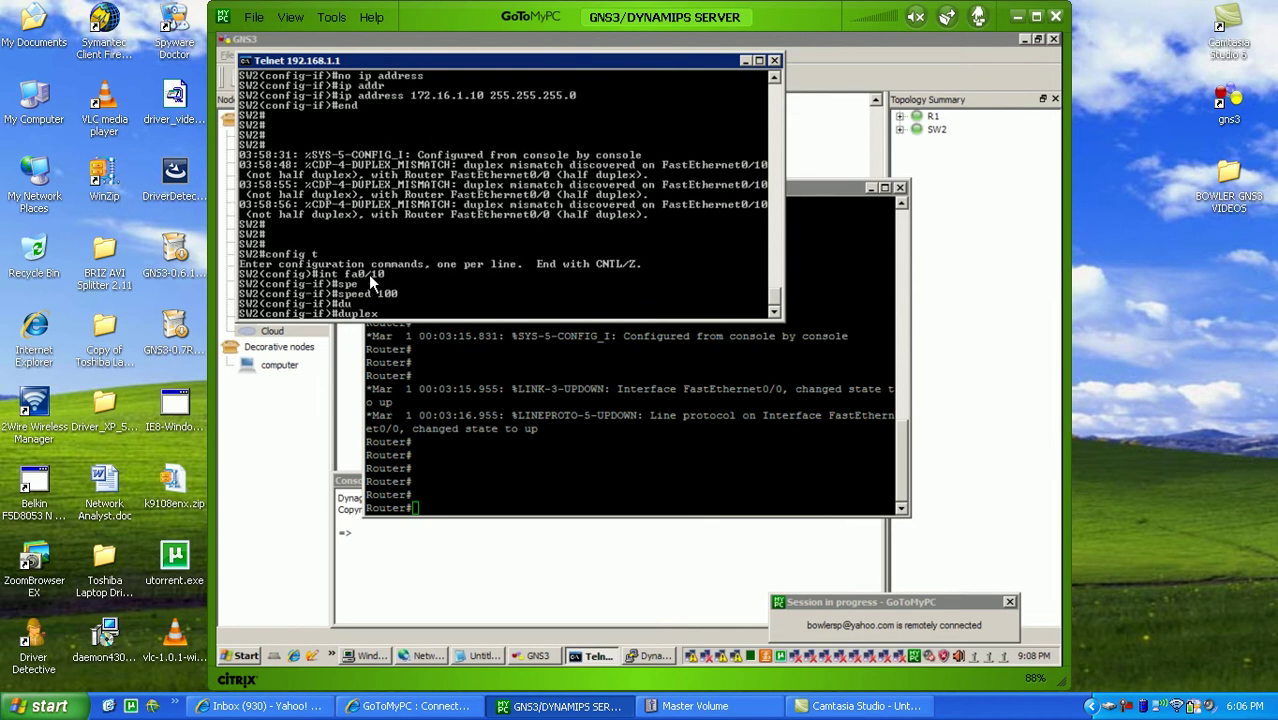
type("full")
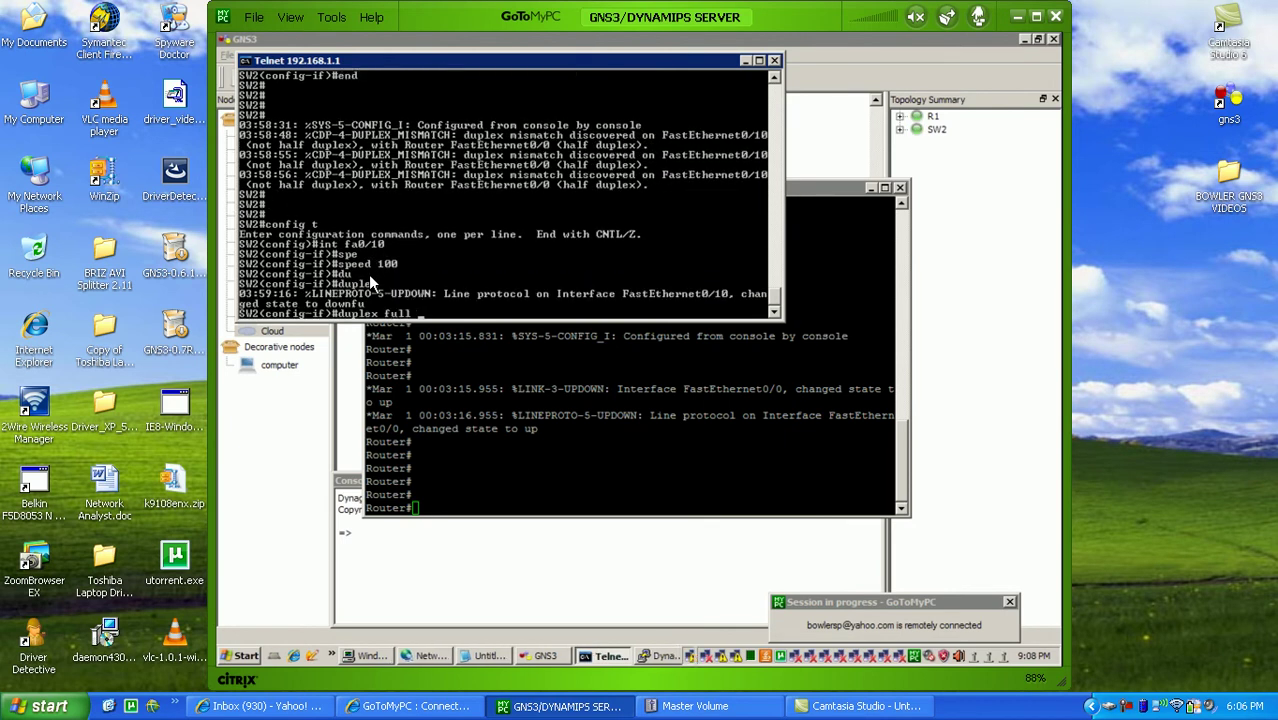
key("Return")
type("end")
key("Return")
key("Return")
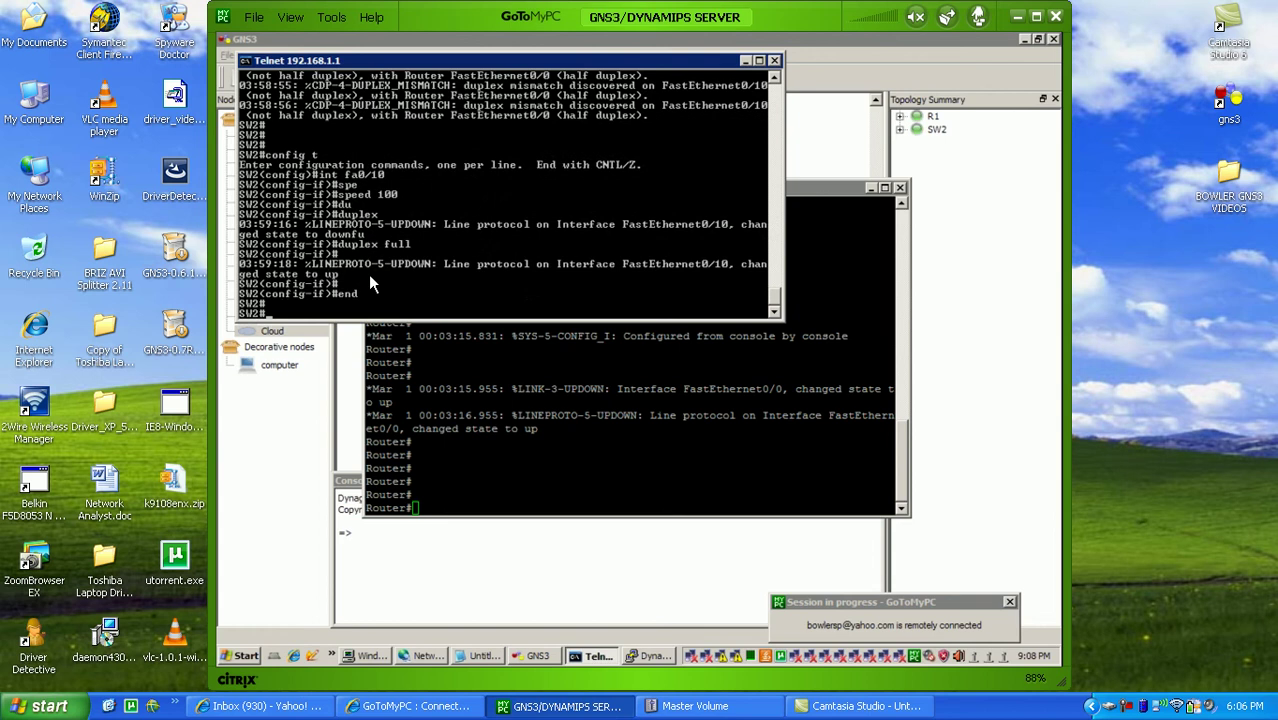
key("Return")
key("Return")
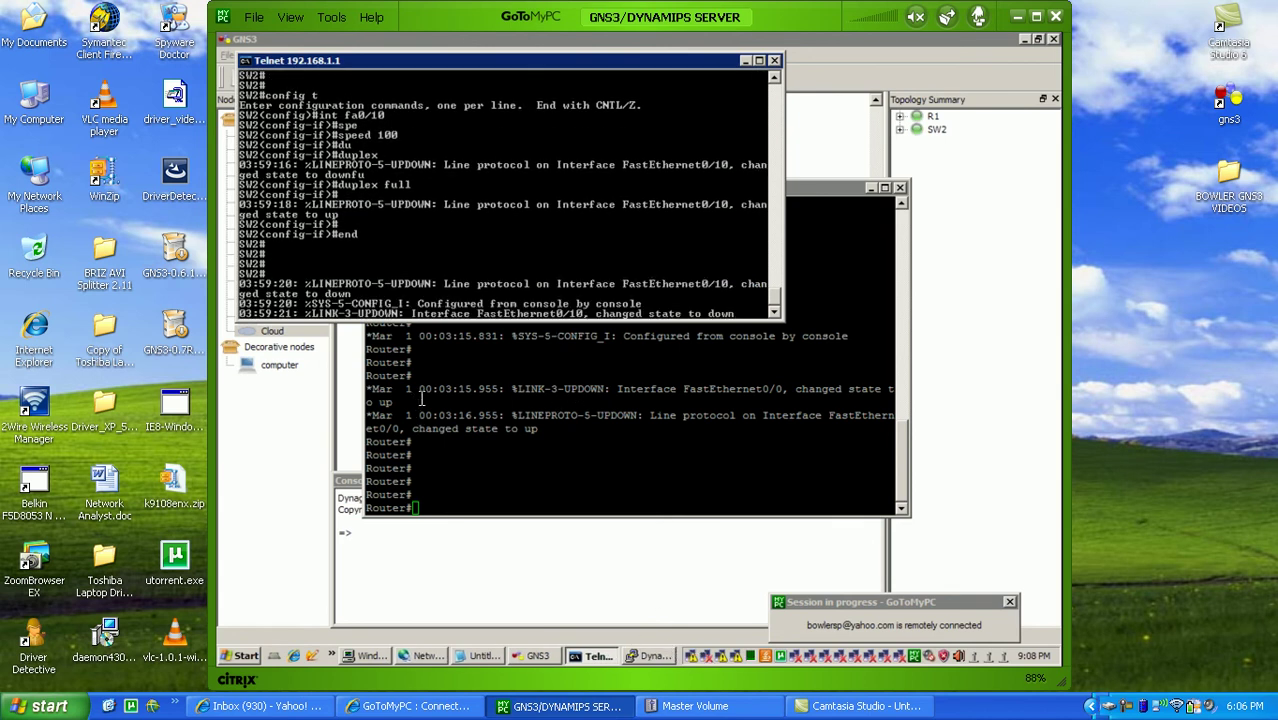
Step: Run show int fa0/0 on R1, revealing Half-duplex at 10Mb/s
left_click(421, 398)
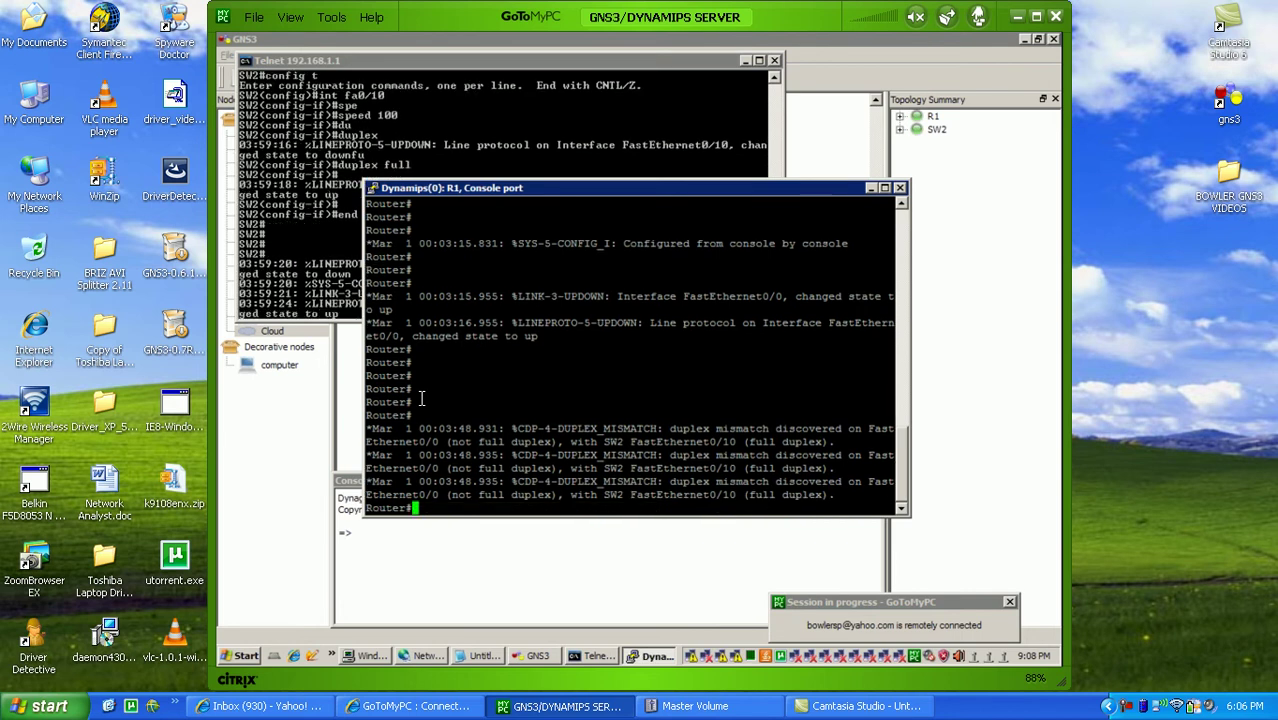
key("Return")
key("Return")
key("Return")
key("Return")
key("Return")
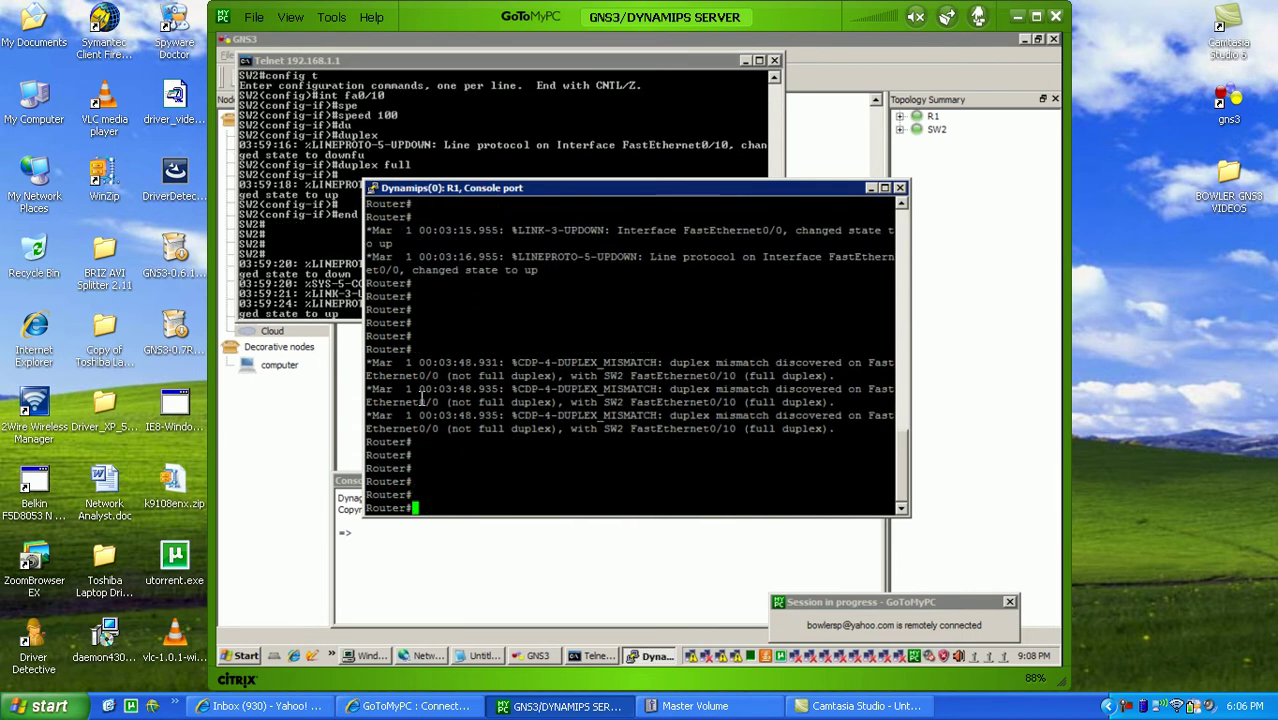
key("Return")
key("Return")
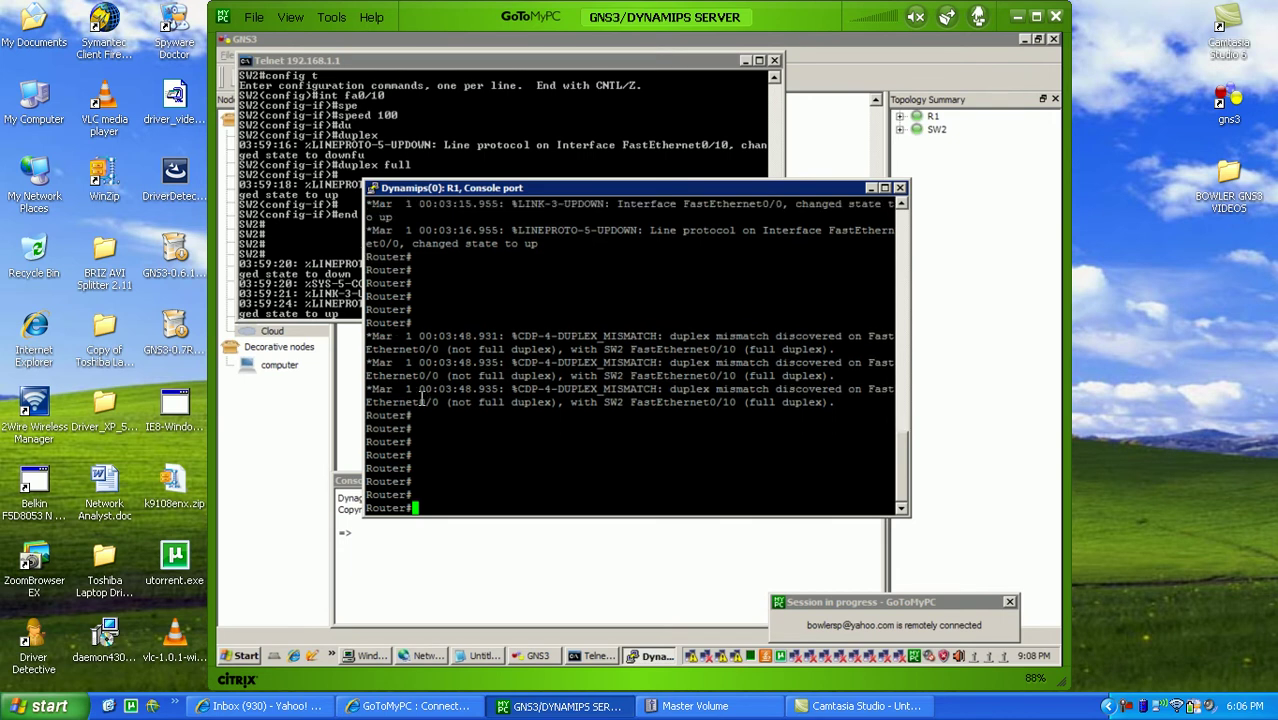
type("show int fa0/0")
key("Return")
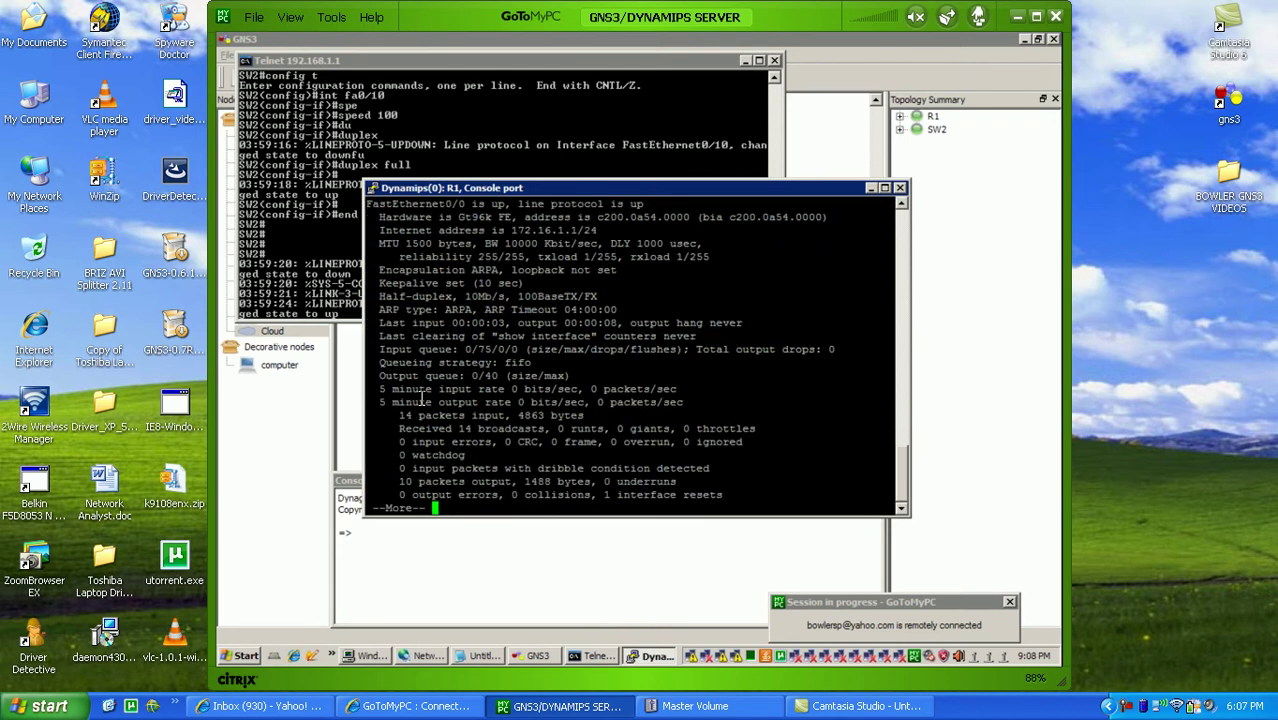
key("space")
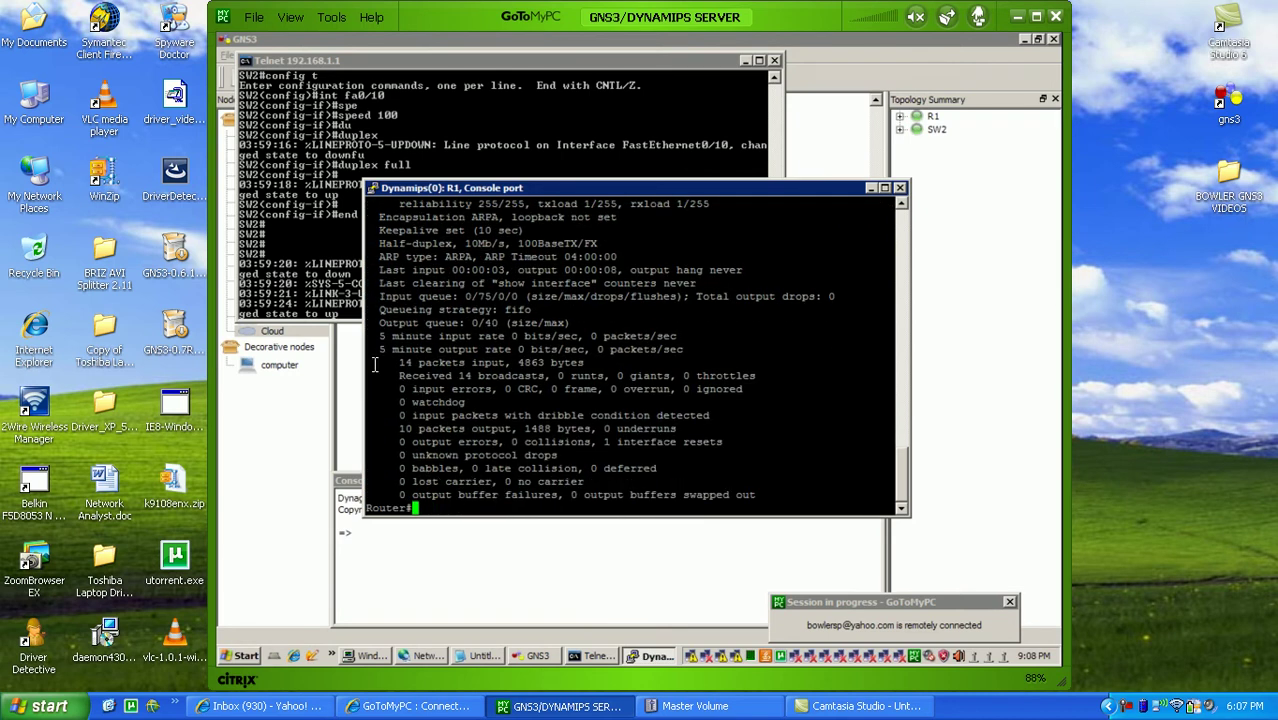
left_click_drag(390, 360, 516, 368)
left_click(505, 440)
Step: Run show int fa0/10 on SW2, confirming Full-duplex 100Mb/s, then refresh after the CDP warning
left_click(328, 268)
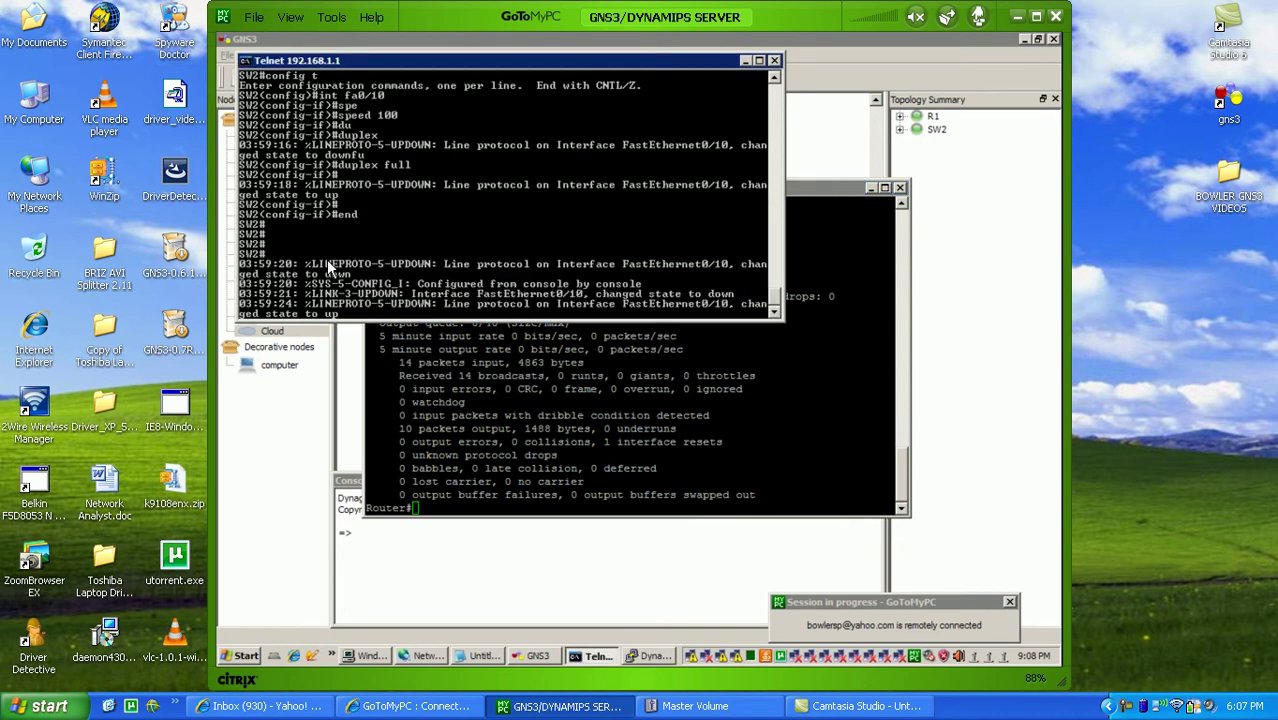
key("Return")
key("Return")
key("Return")
key("Return")
type("show ip")
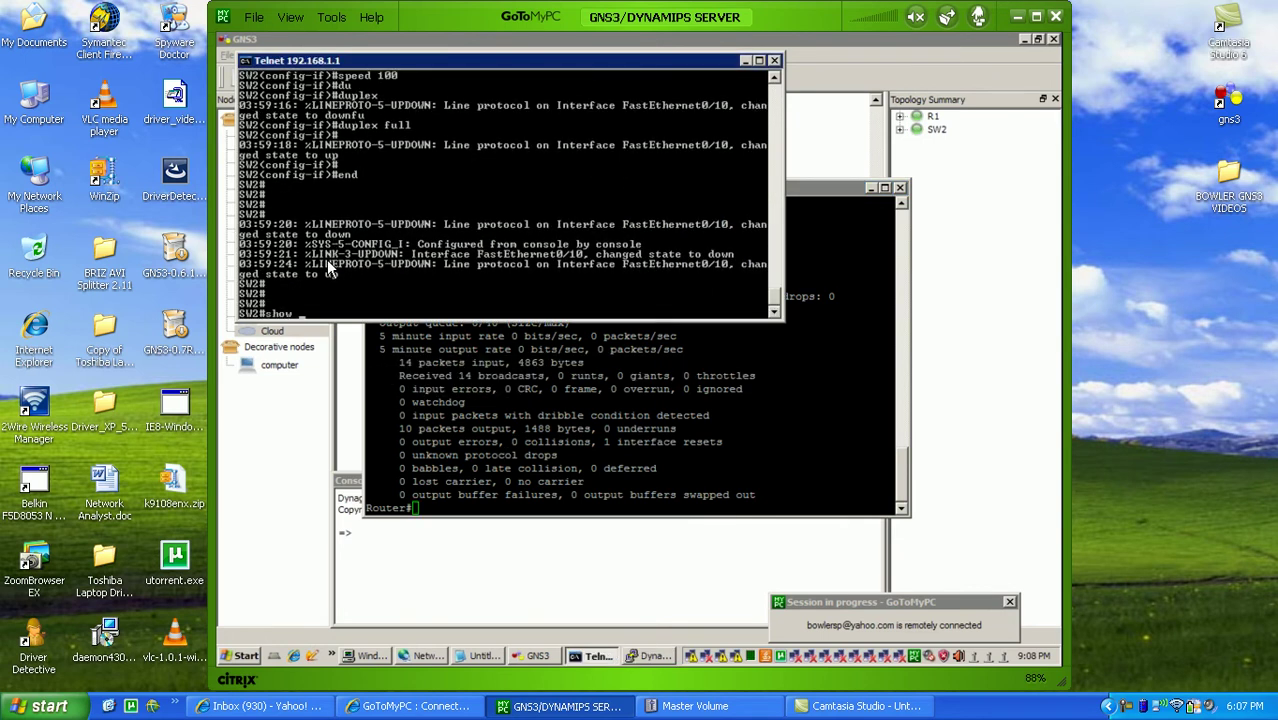
key("BackSpace")
key("BackSpace")
type("int fa0/0")
key("BackSpace")
type("10")
key("Return")
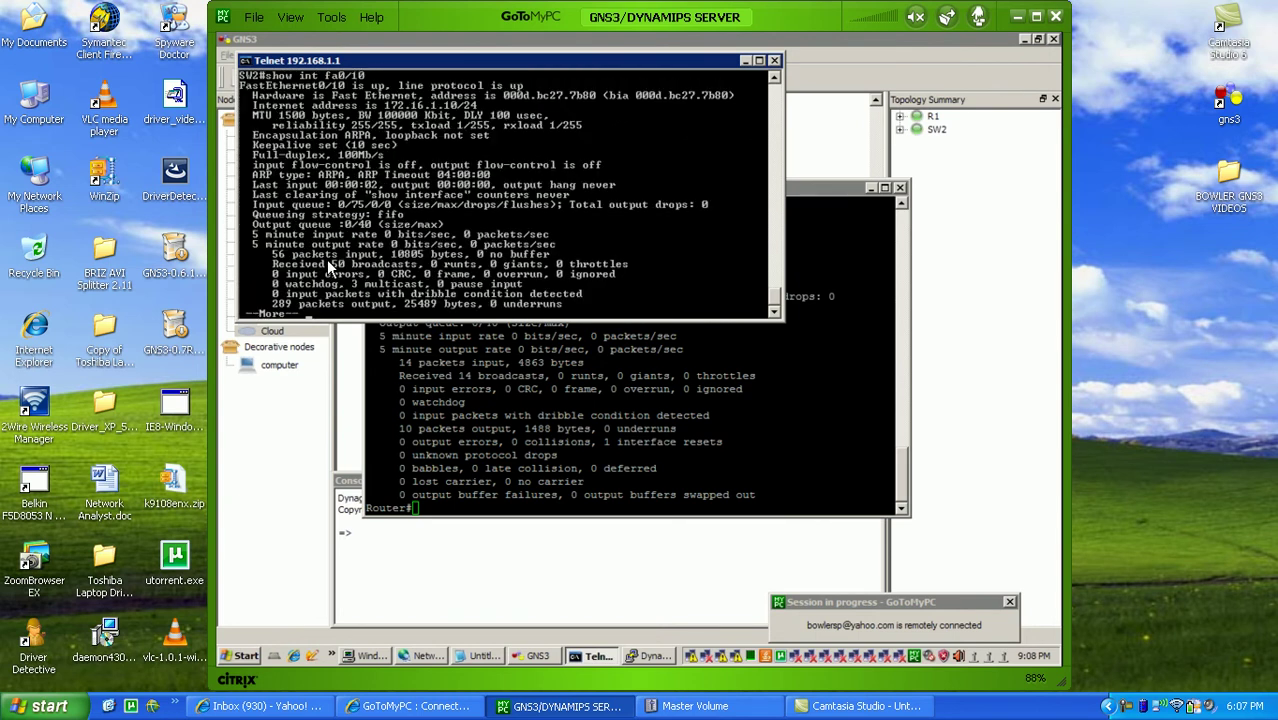
key("space")
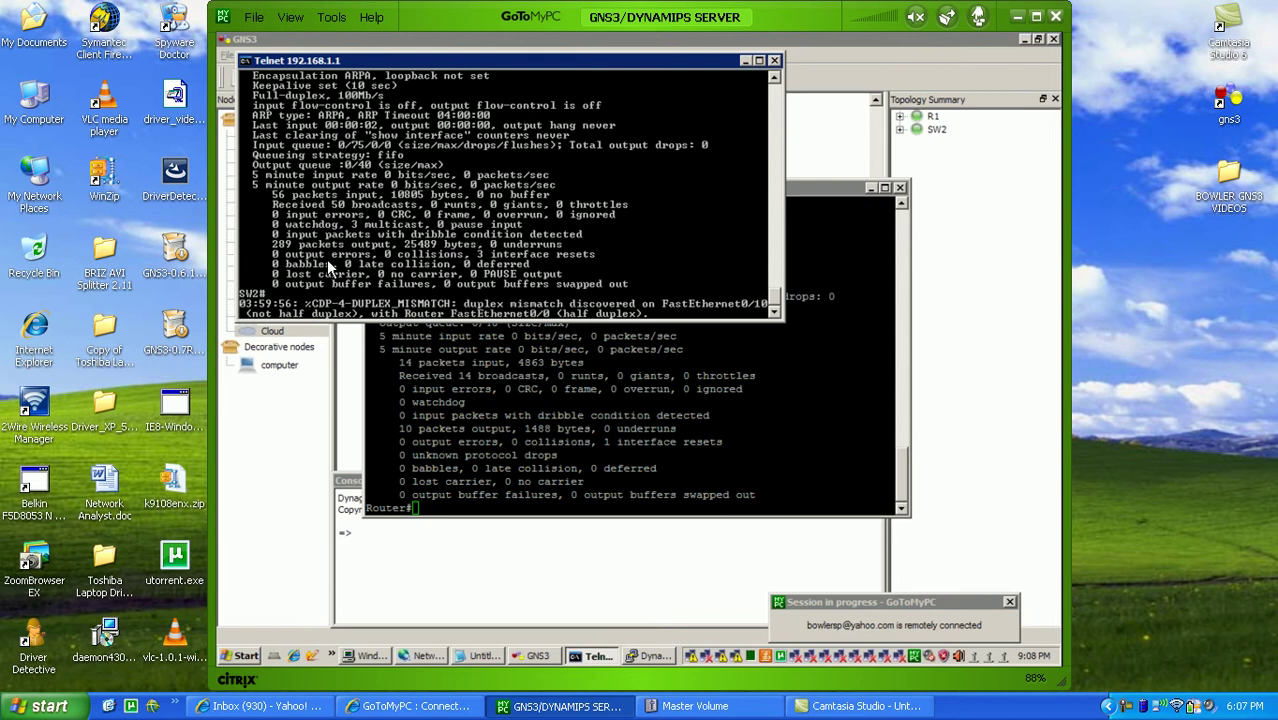
key("Return")
key("Return")
key("Return")
key("Return")
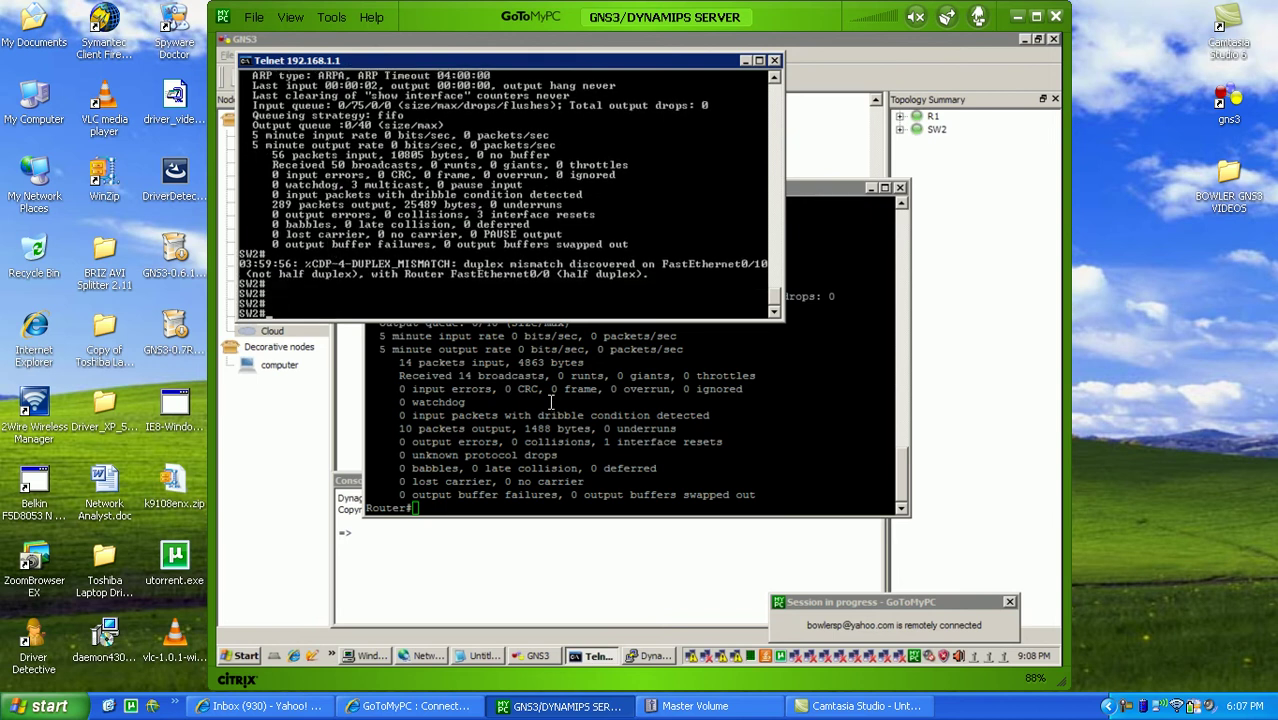
Step: On R1, set interface fa0/0 to speed 100
left_click(550, 401)
type("config t")
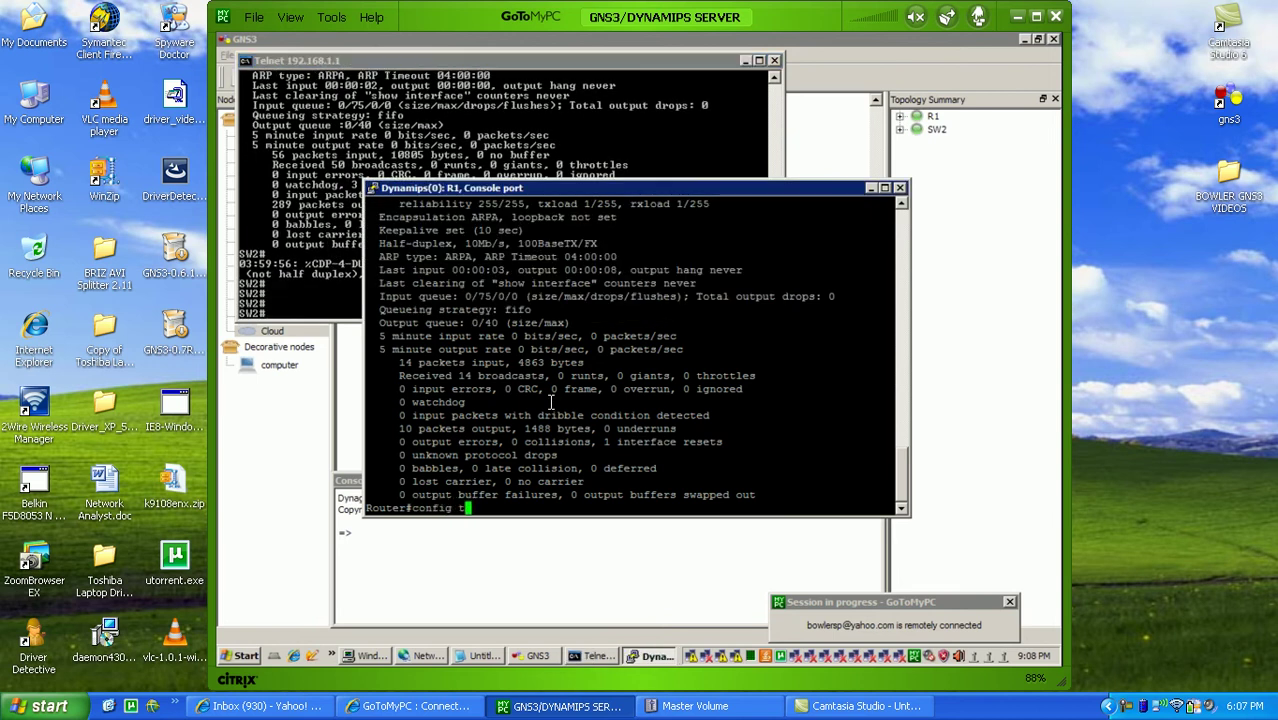
key("Return")
type("int fa0/0")
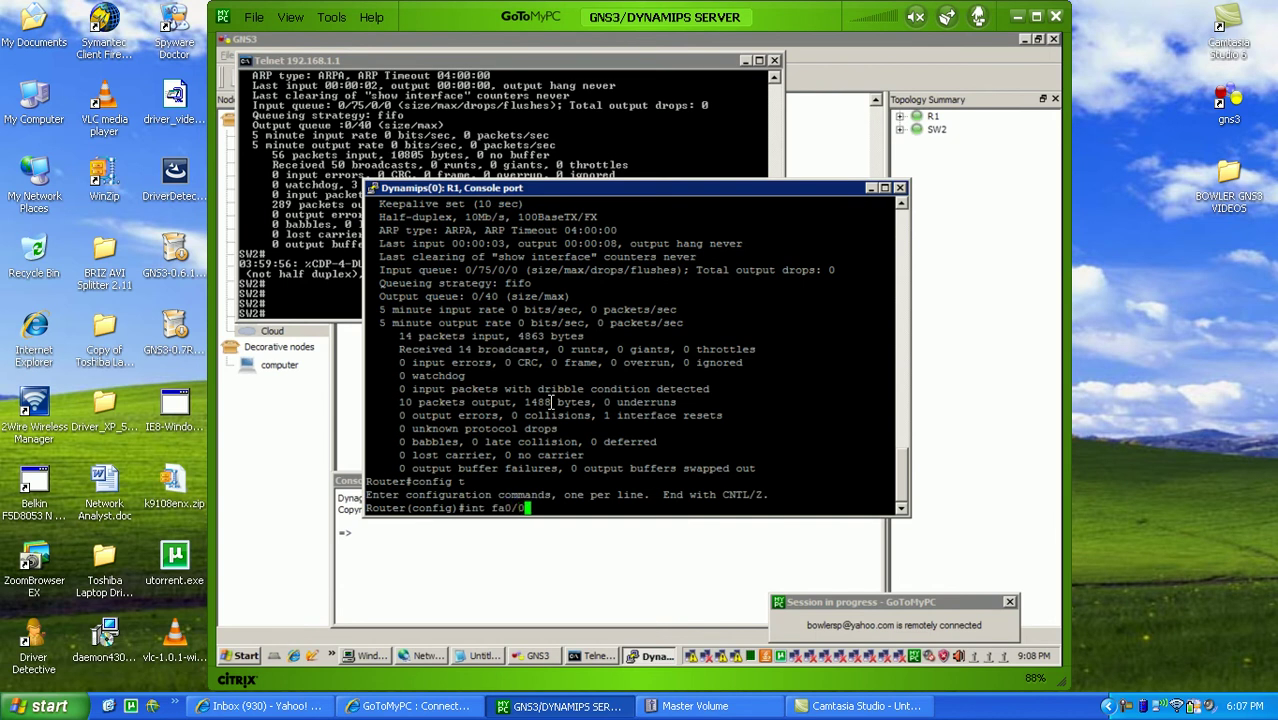
key("Return")
type("spe")
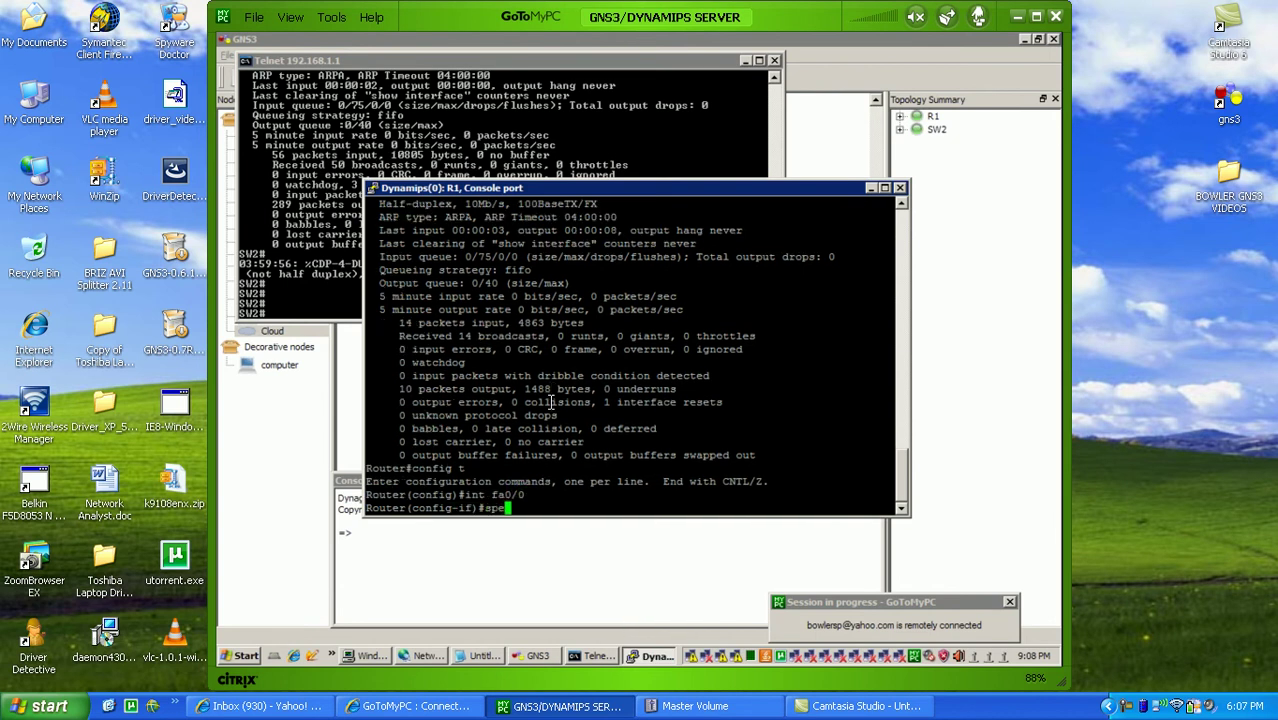
key("Tab")
type("100")
key("Return")
Step: Set fa0/0 to full duplex, leave configuration mode, and save with wr mem
type("dup")
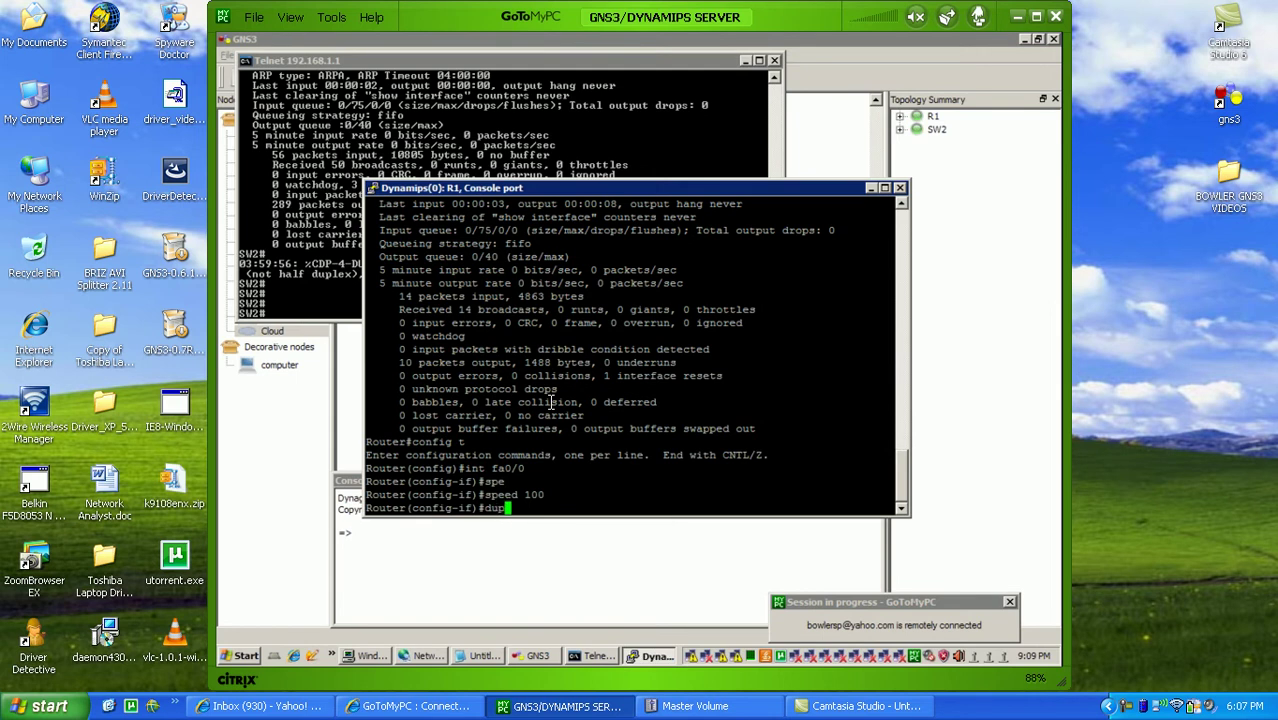
key("Tab")
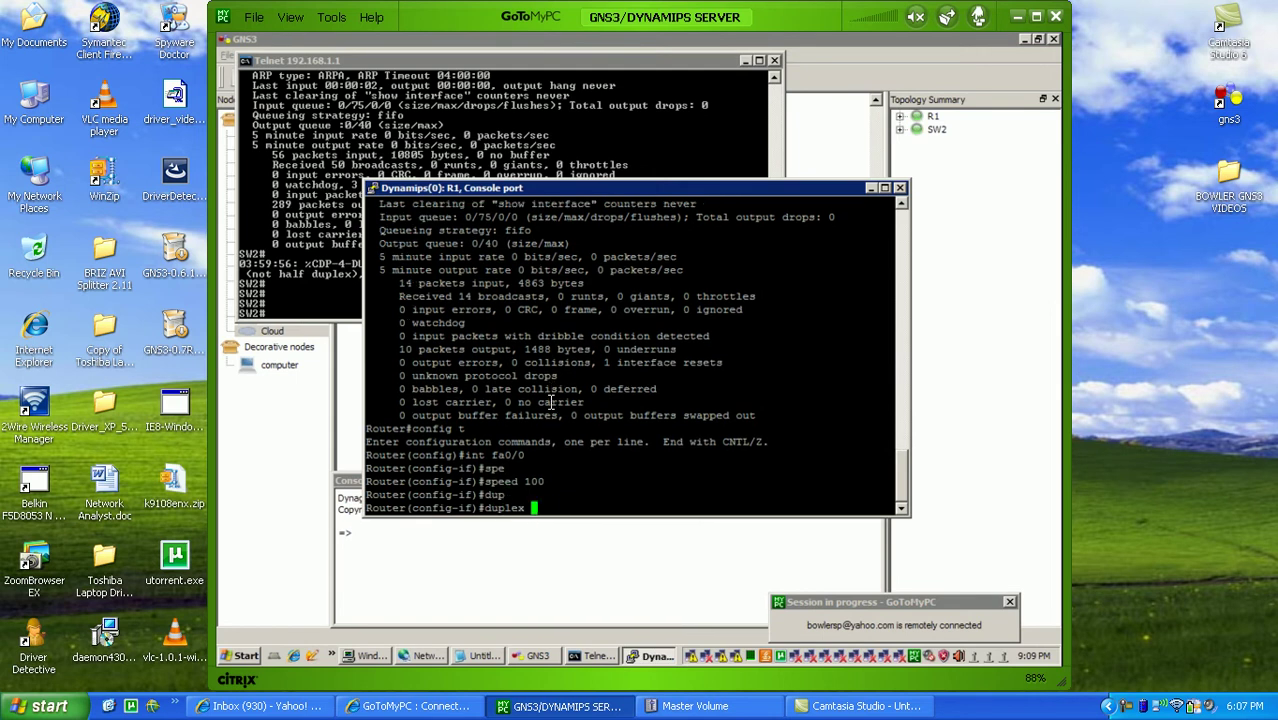
type("ful")
key("Tab")
key("Return")
key("ctrl+z")
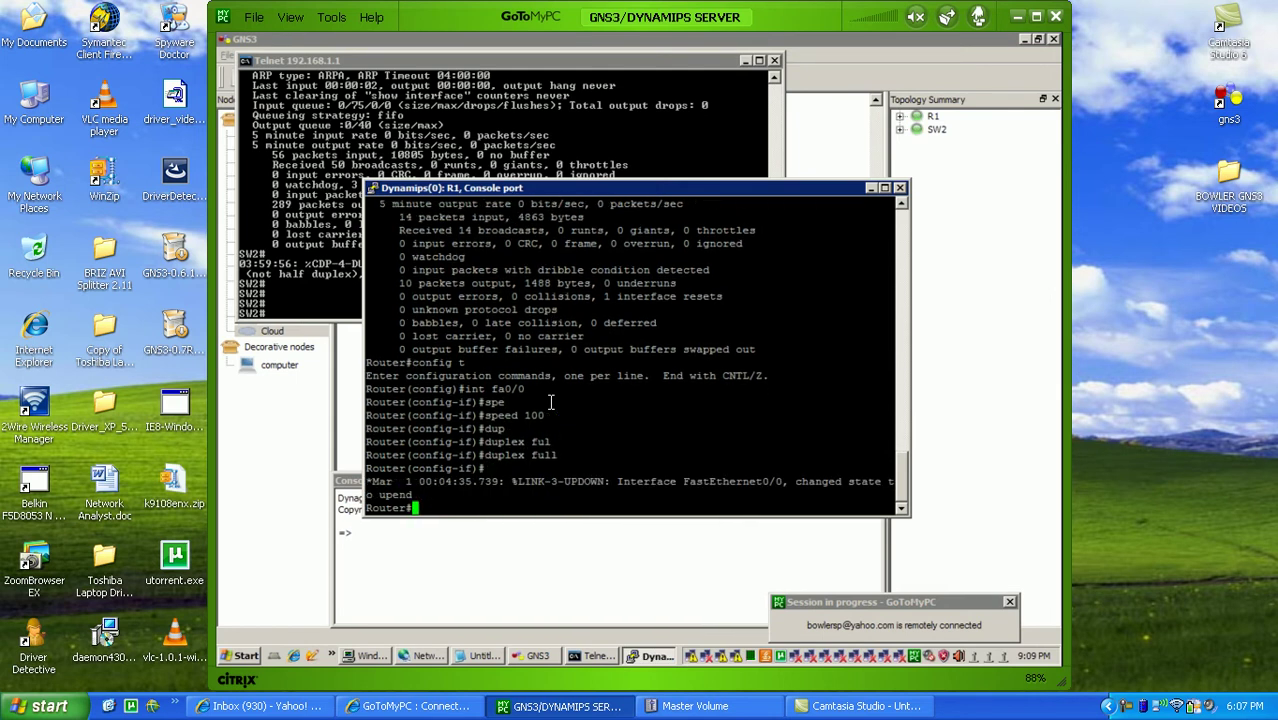
type("wr mem")
key("Return")
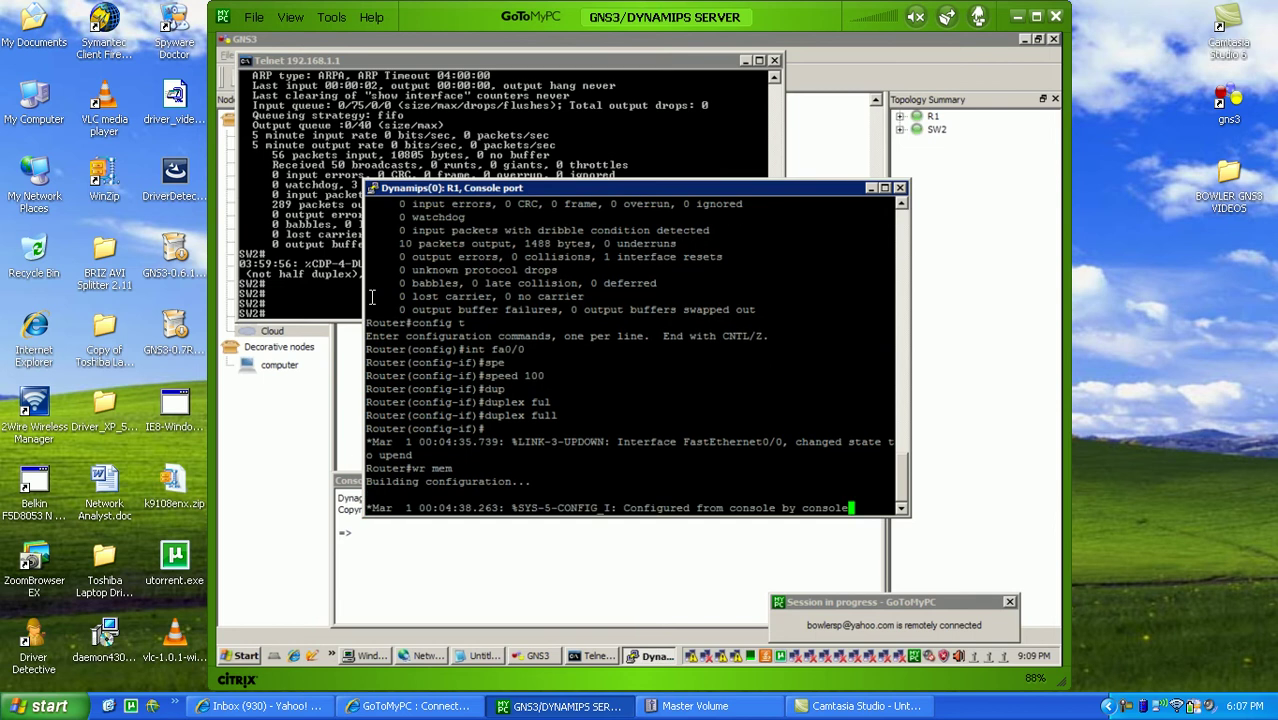
key("Return")
key("Return")
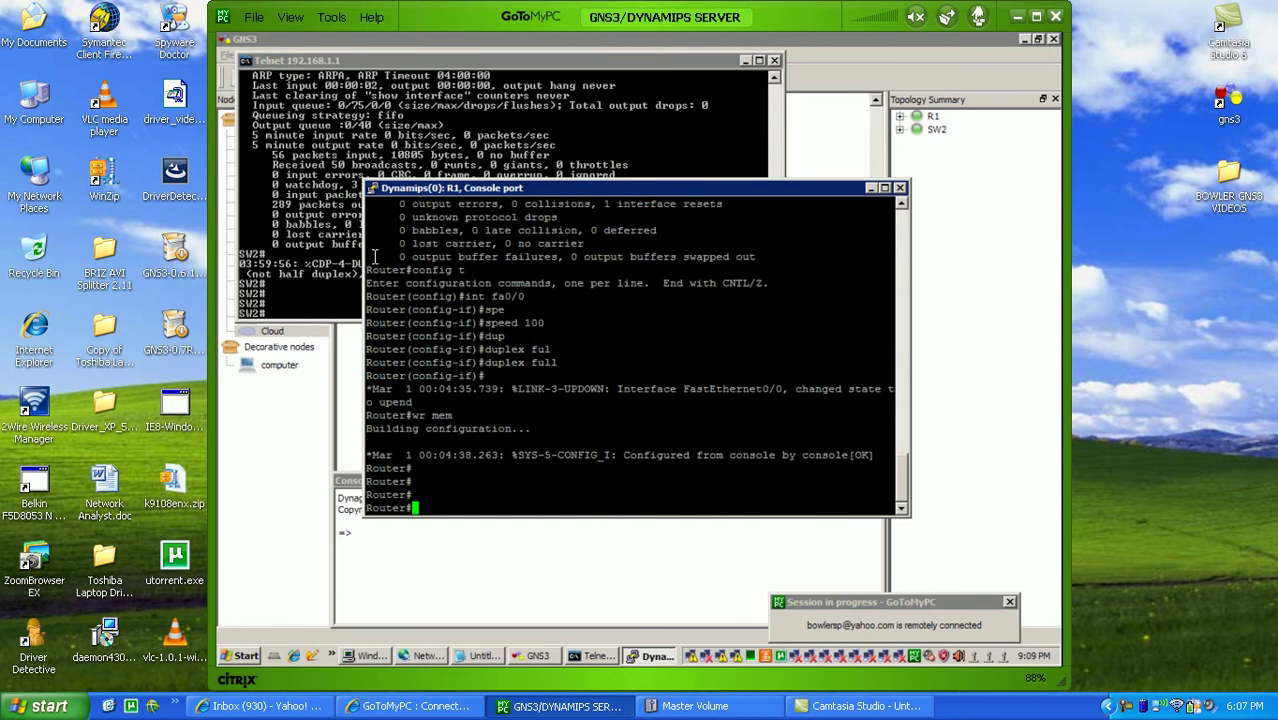
Step: Refresh the SW2 and R1 prompts to confirm the link is back up
left_click(336, 241)
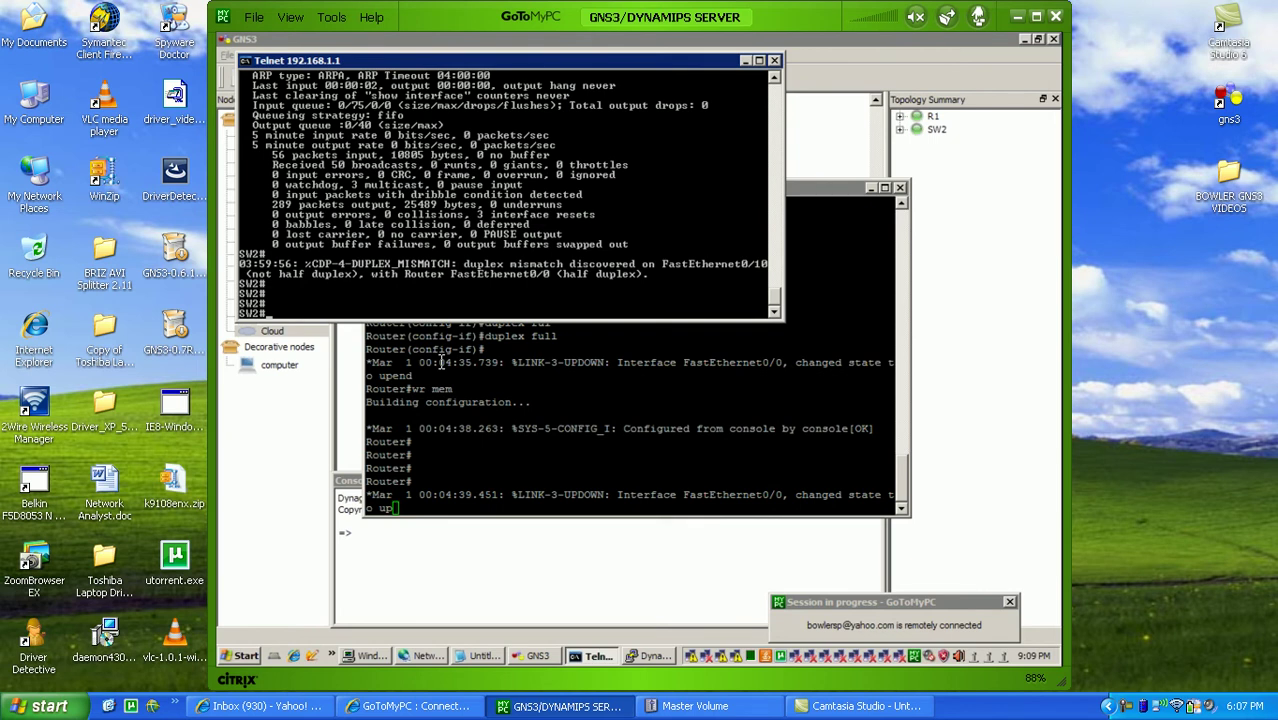
key("Return")
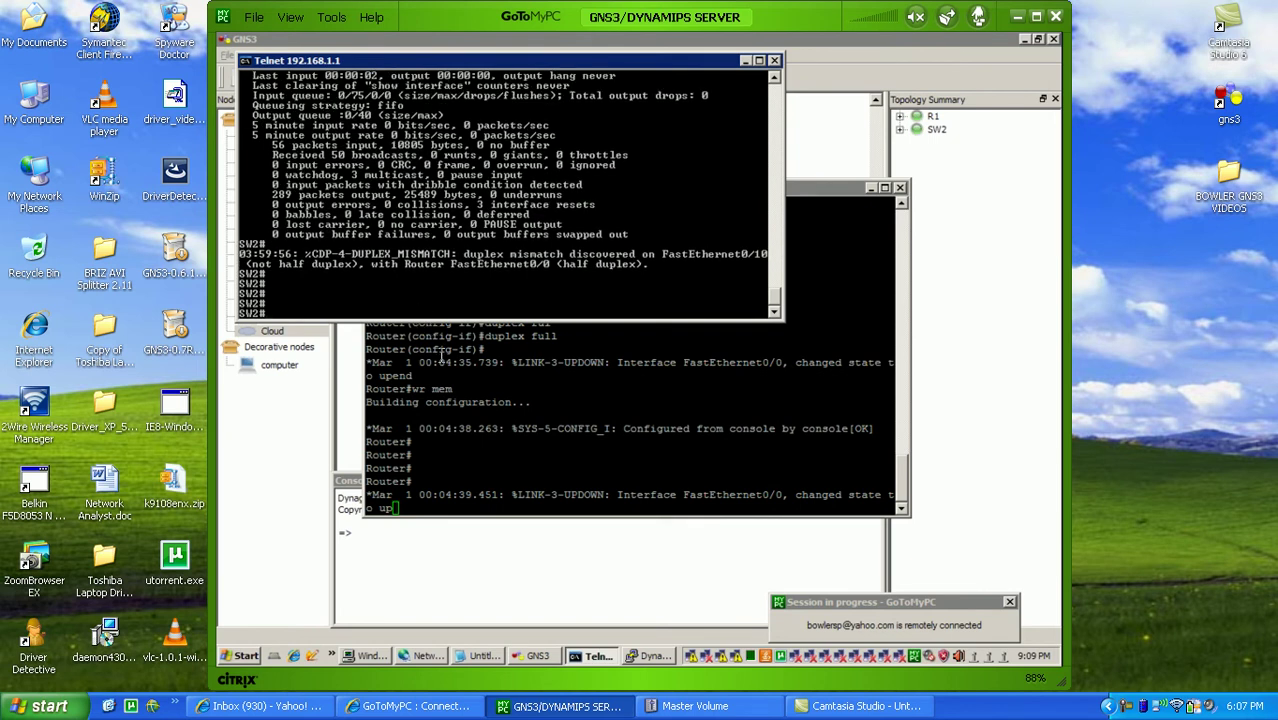
left_click(441, 357)
key("Return")
key("Return")
key("Return")
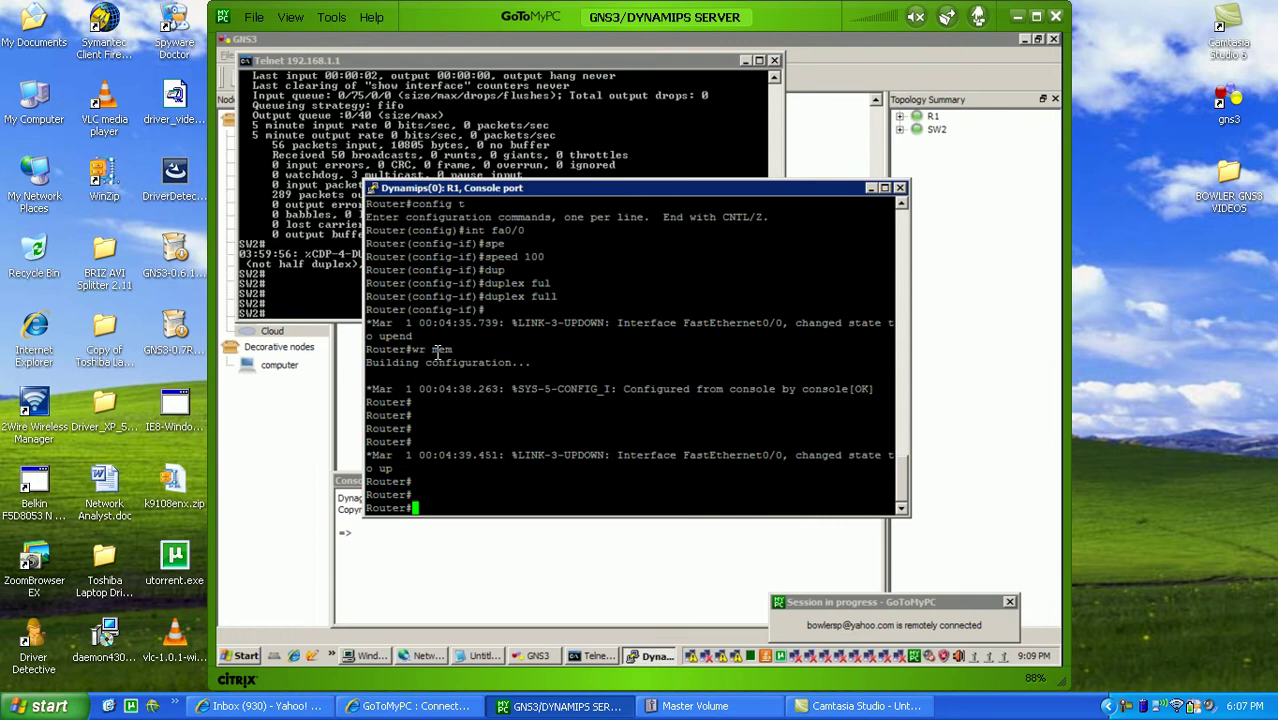
double_click(438, 350)
key("Return")
key("Return")
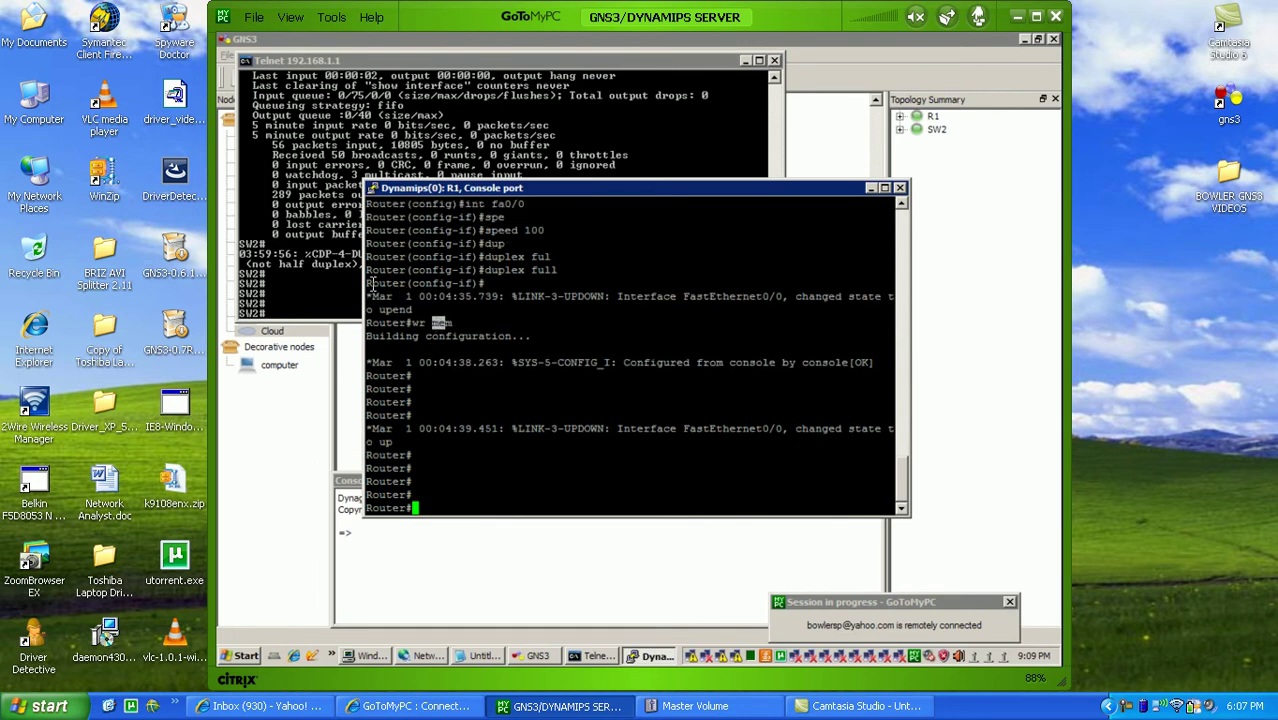
Step: Turn on debug ip packet on R1
left_click(323, 257)
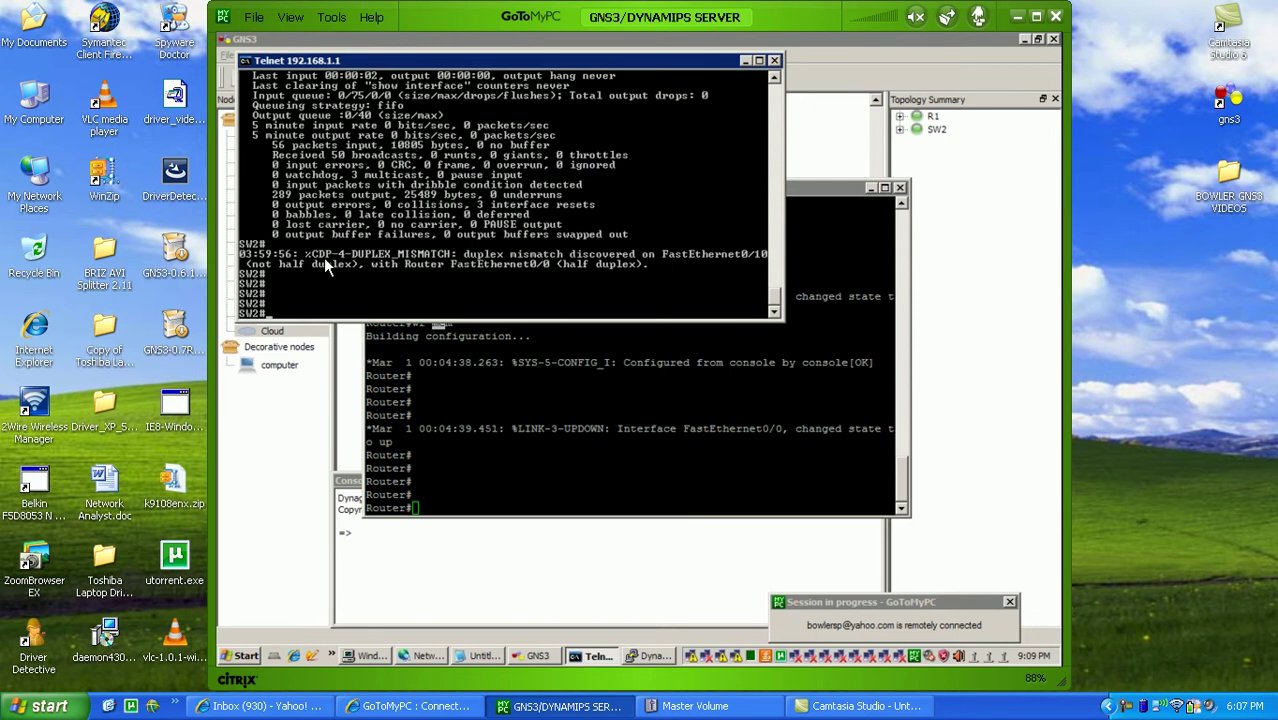
type("d")
key("BackSpace")
left_click(453, 383)
type("deb")
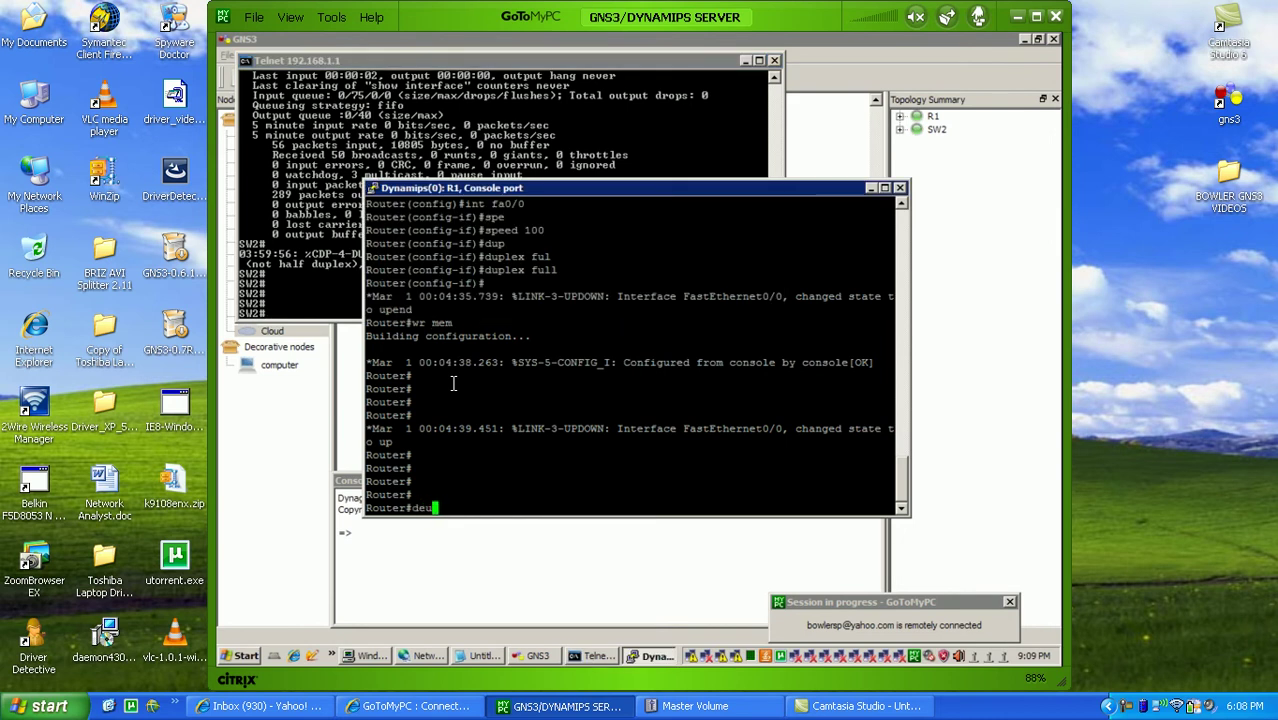
type("ug ip pack")
key("Tab")
key("Return")
key("Return")
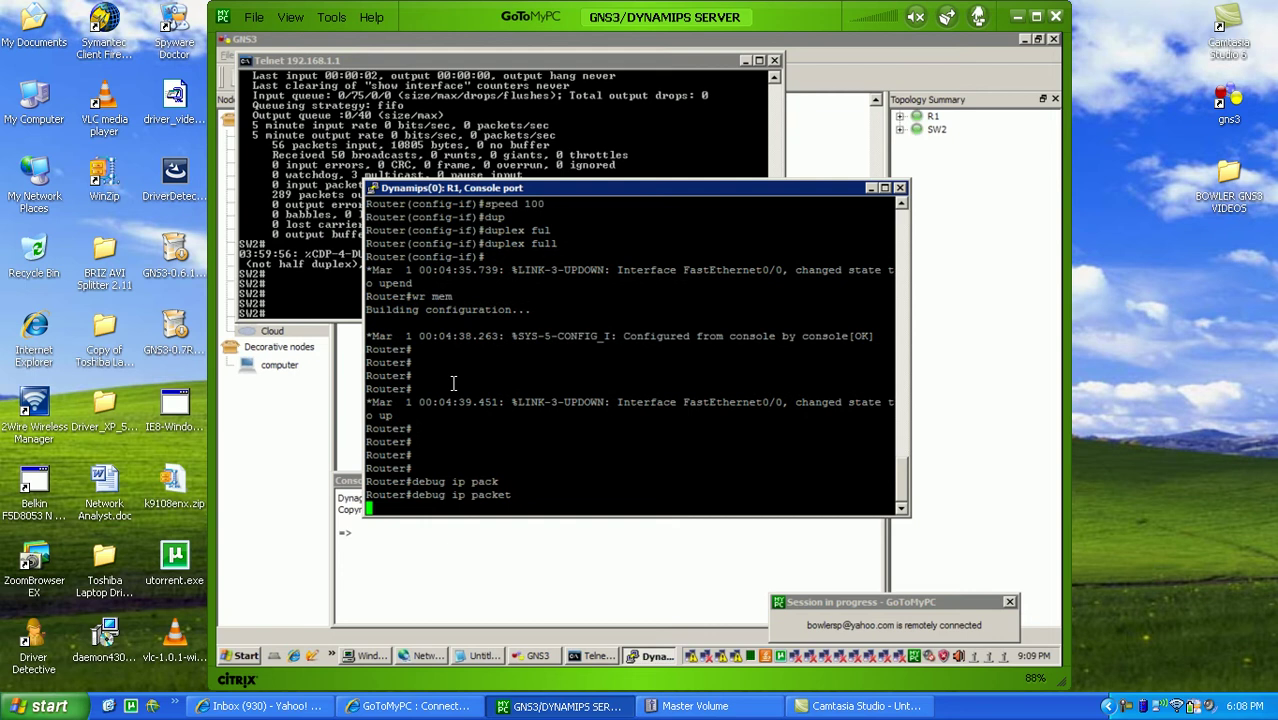
key("Return")
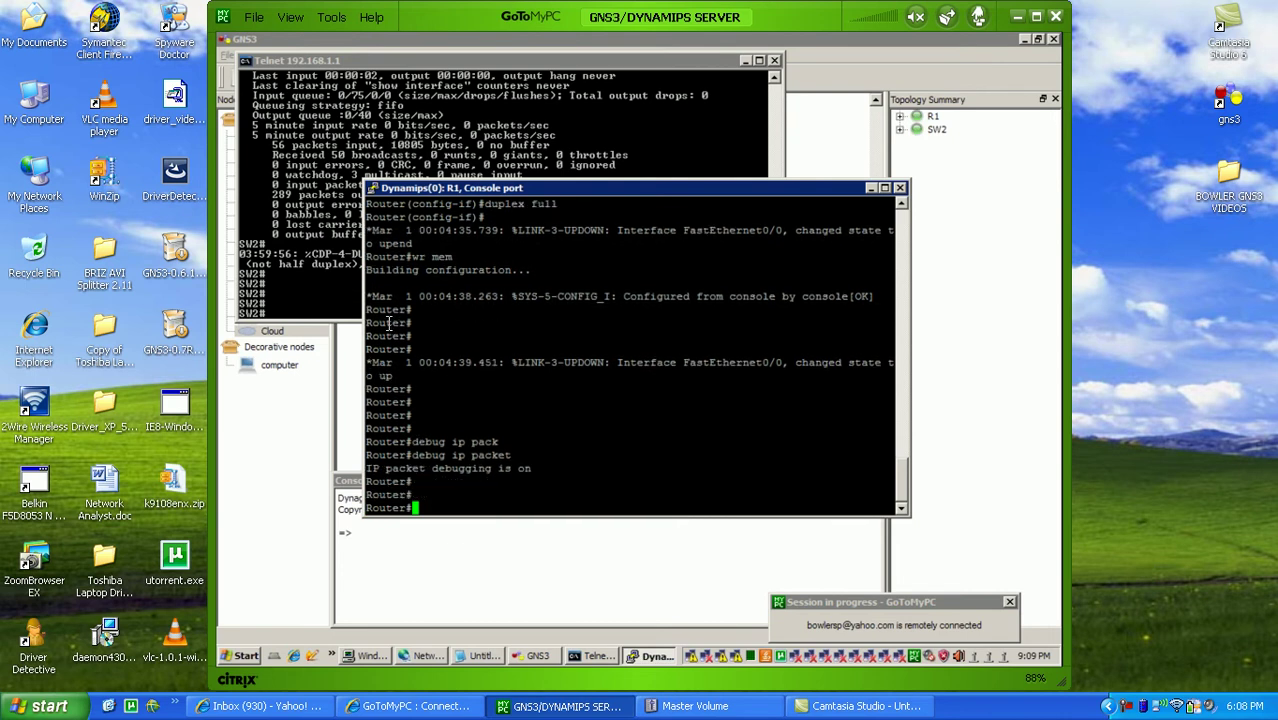
Step: Ping 172.16.1.1 from SW2
left_click(310, 264)
type("pi")
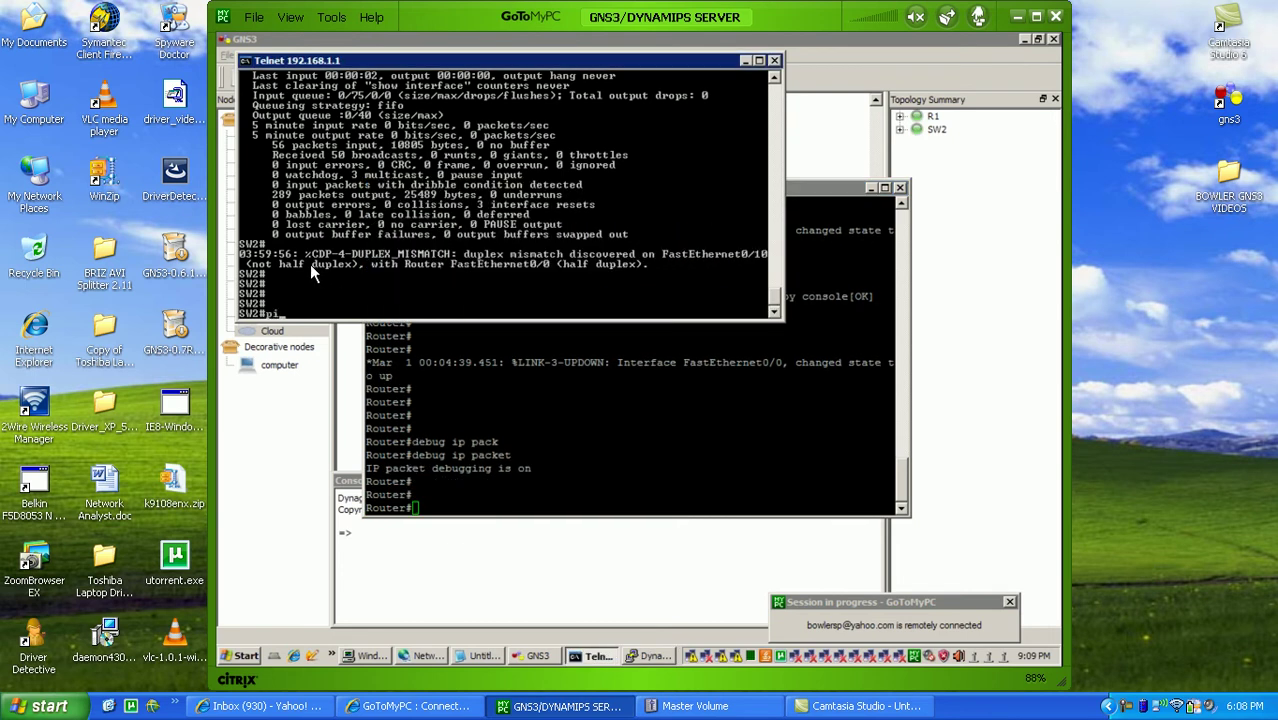
type("ng 172.16.1.1 rep")
key("Tab")
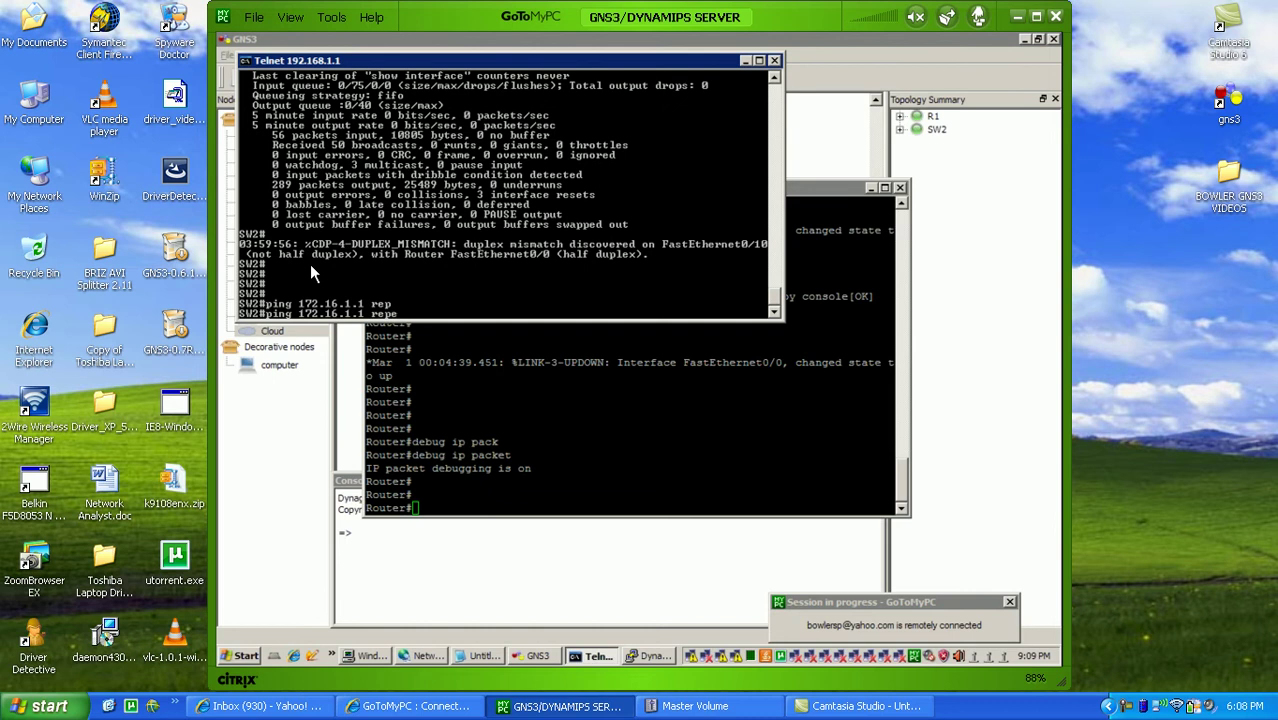
type("e")
key("Tab")
key("BackSpace")
key("BackSpace")
key("BackSpace")
key("BackSpace")
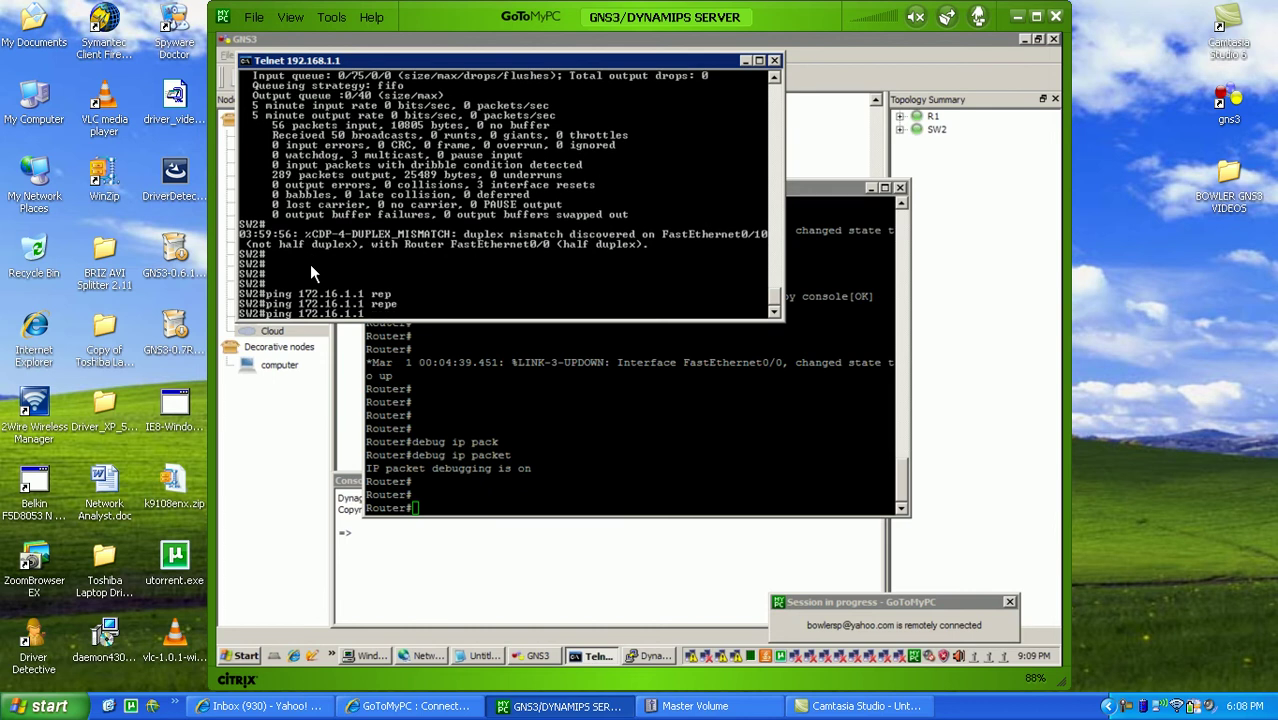
key("Return")
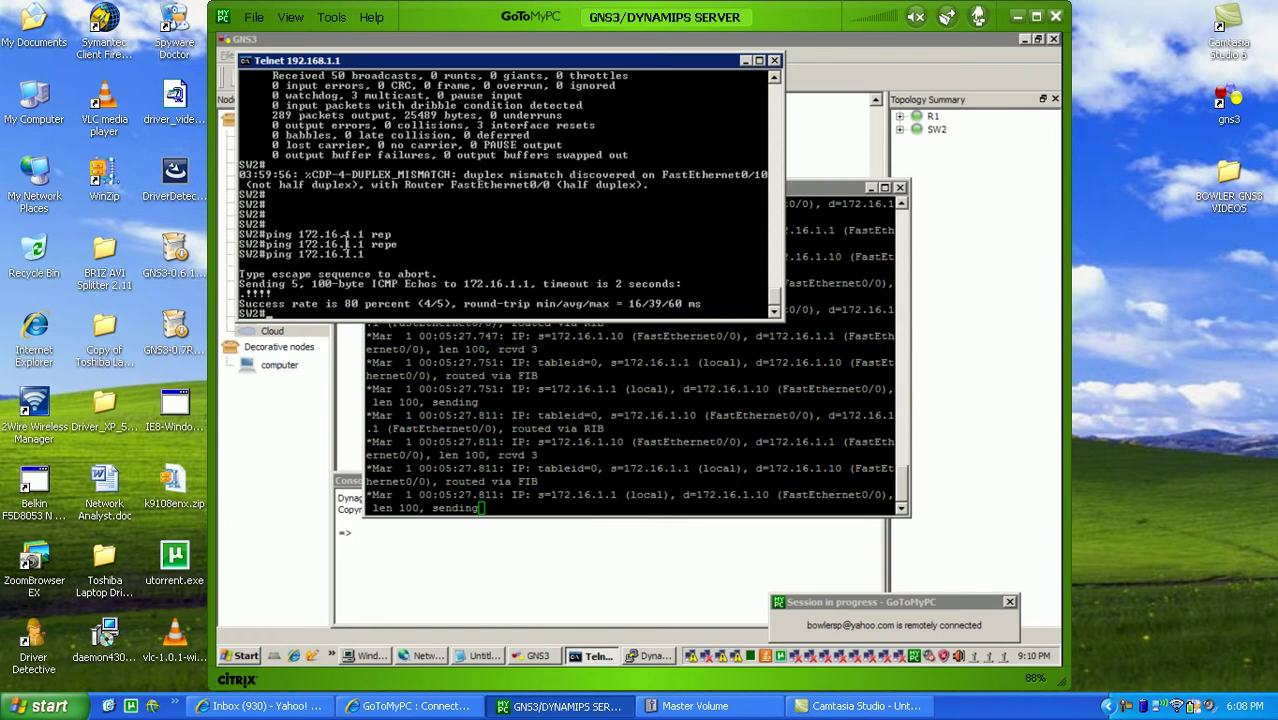
left_click(484, 345)
left_click_drag(545, 243, 523, 275)
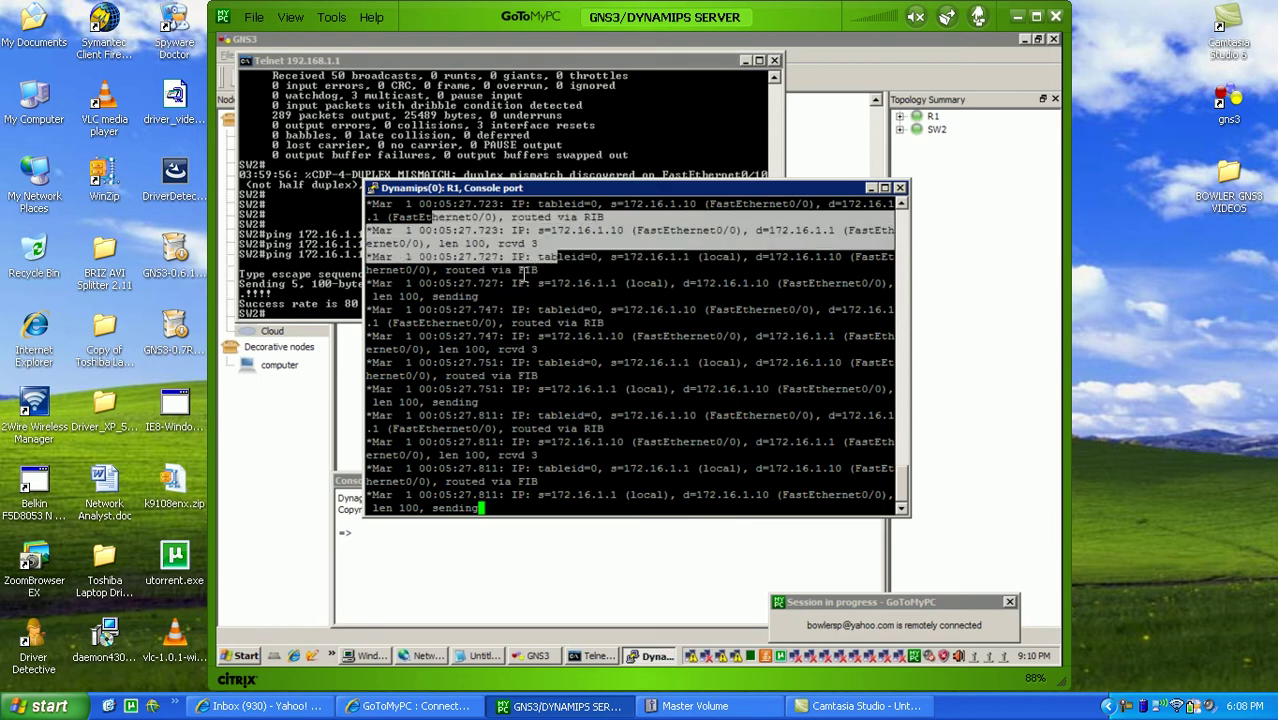
left_click(523, 275)
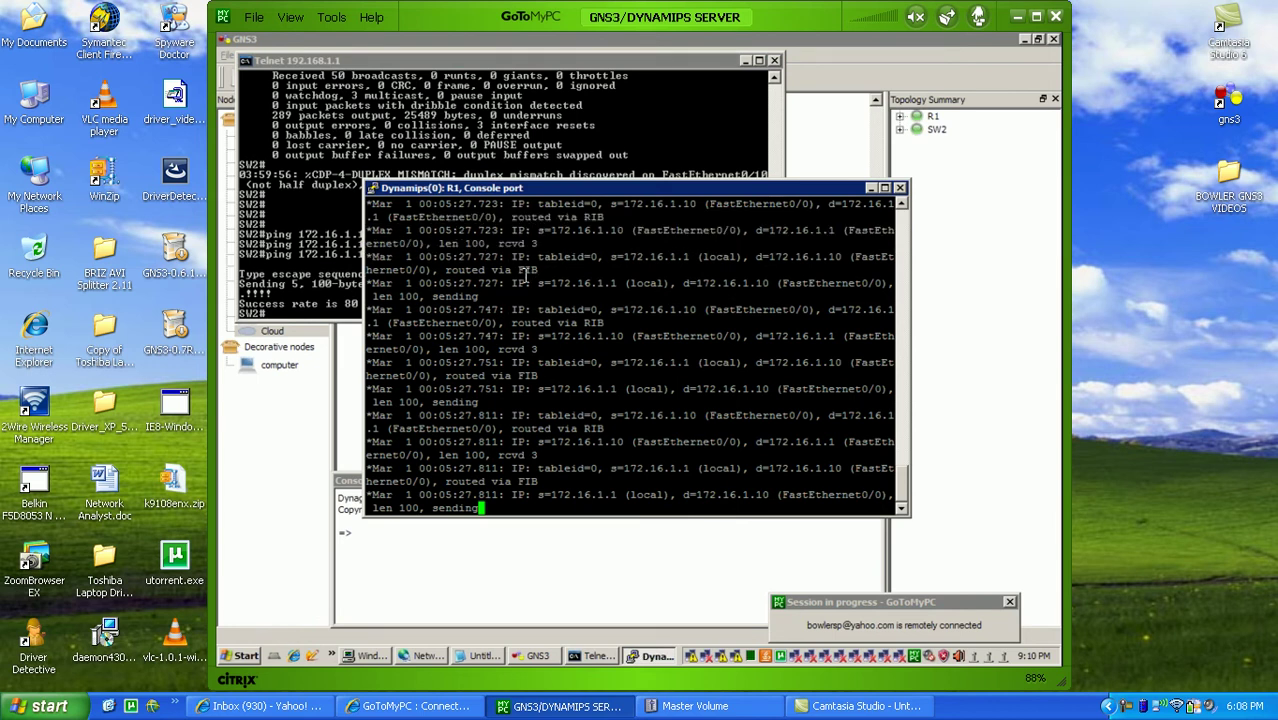
key("Return")
key("Return")
key("Return")
key("Return")
key("Return")
key("Return")
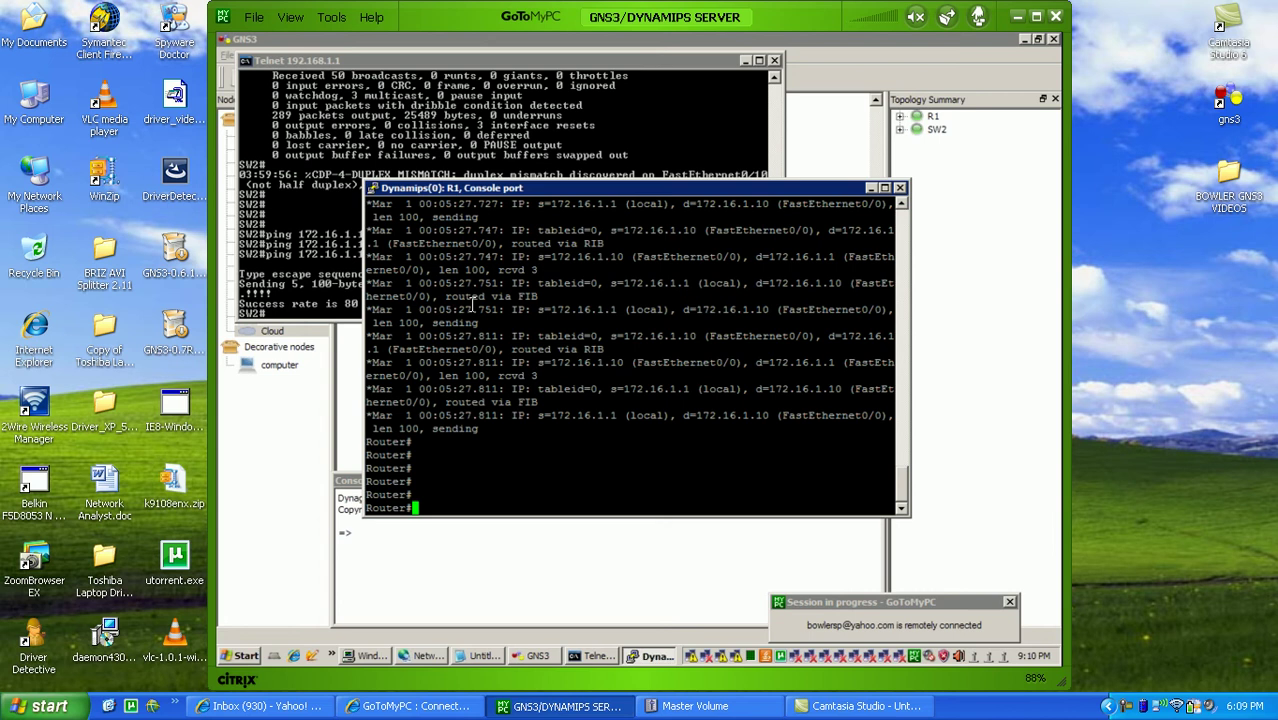
Step: Create R1's Loopback0 with ip address 1.1.1.1 255.255.255.255
type("config t")
key("Return")
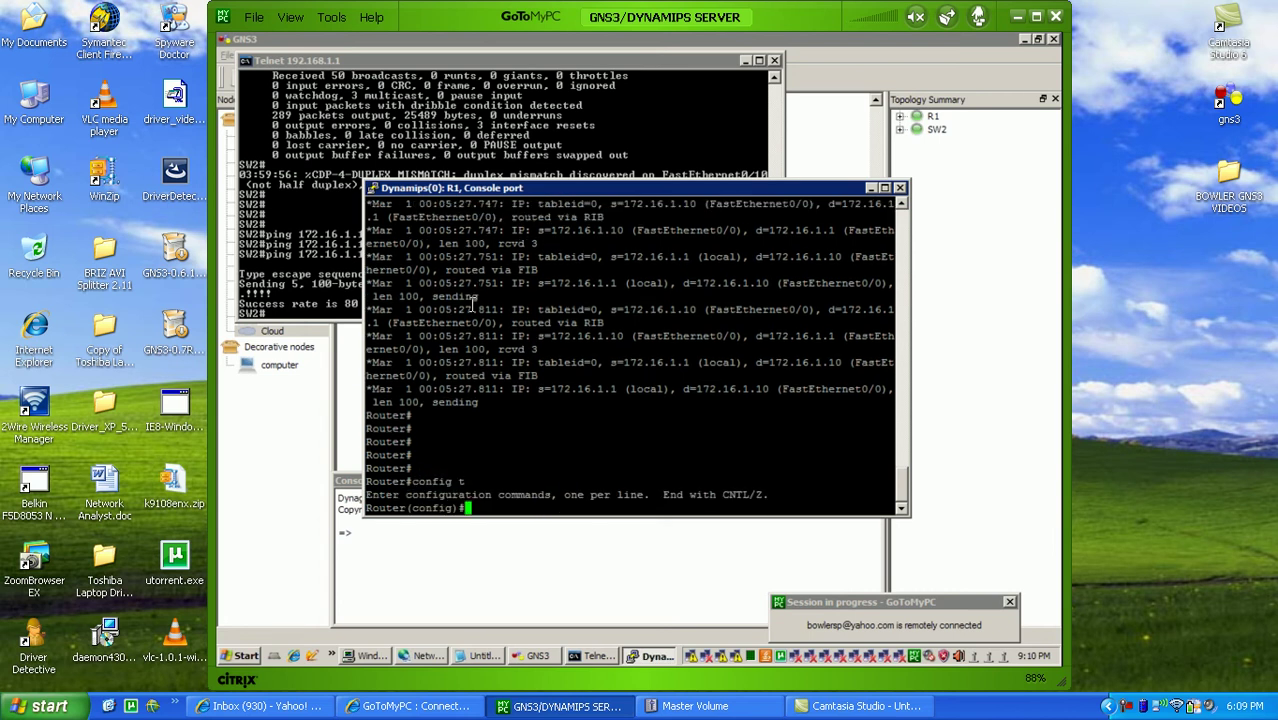
type("int lo0")
key("Return")
type("ip addr")
key("Tab")
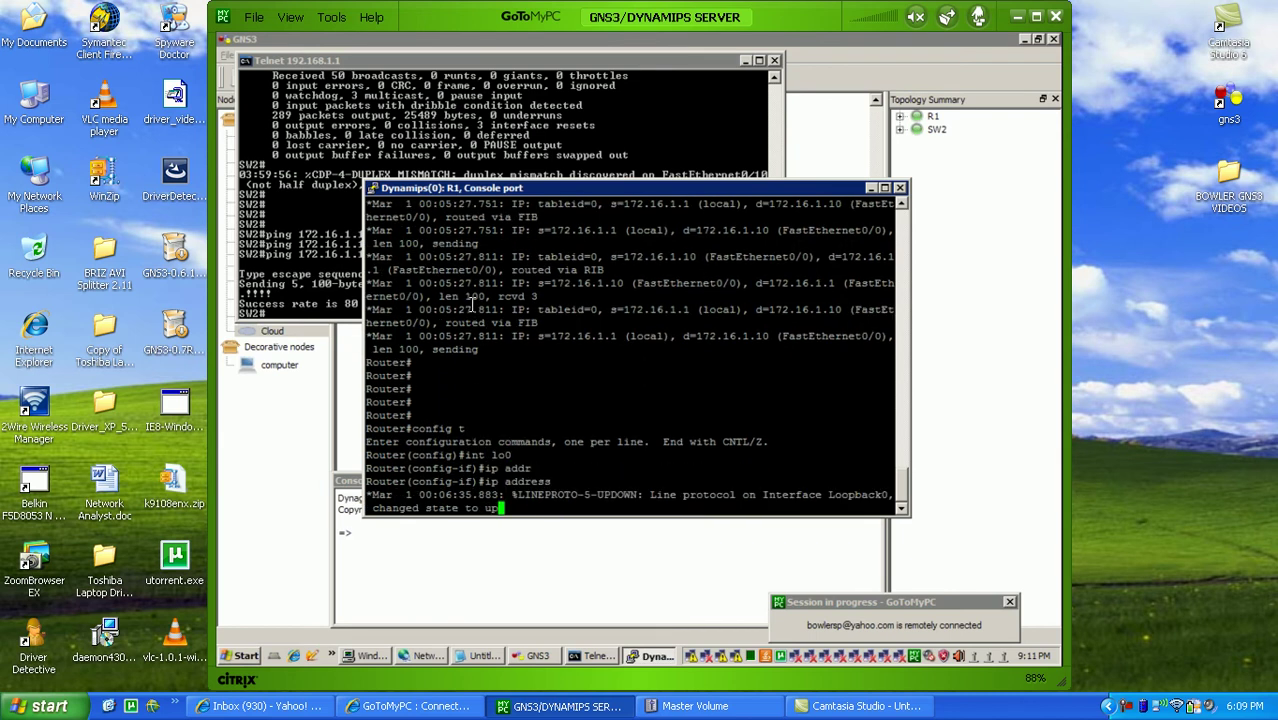
key("Return")
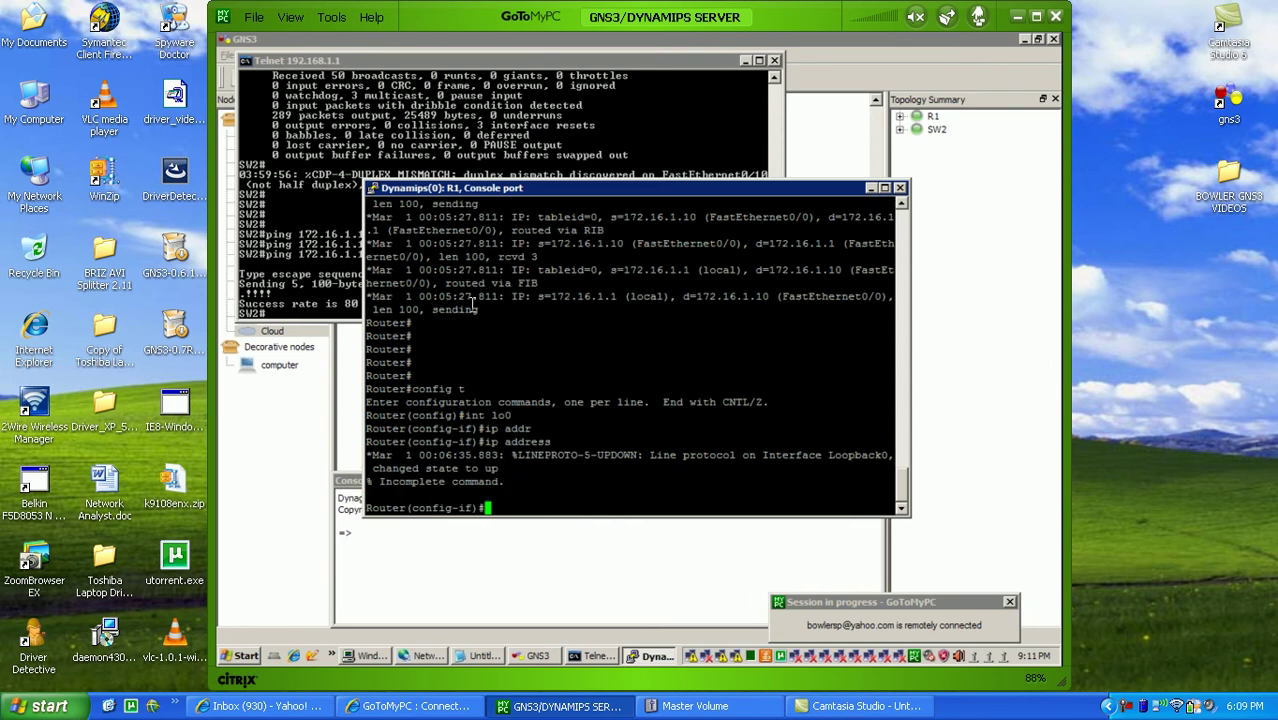
type("ip addr")
key("Tab")
type("1.1.1.")
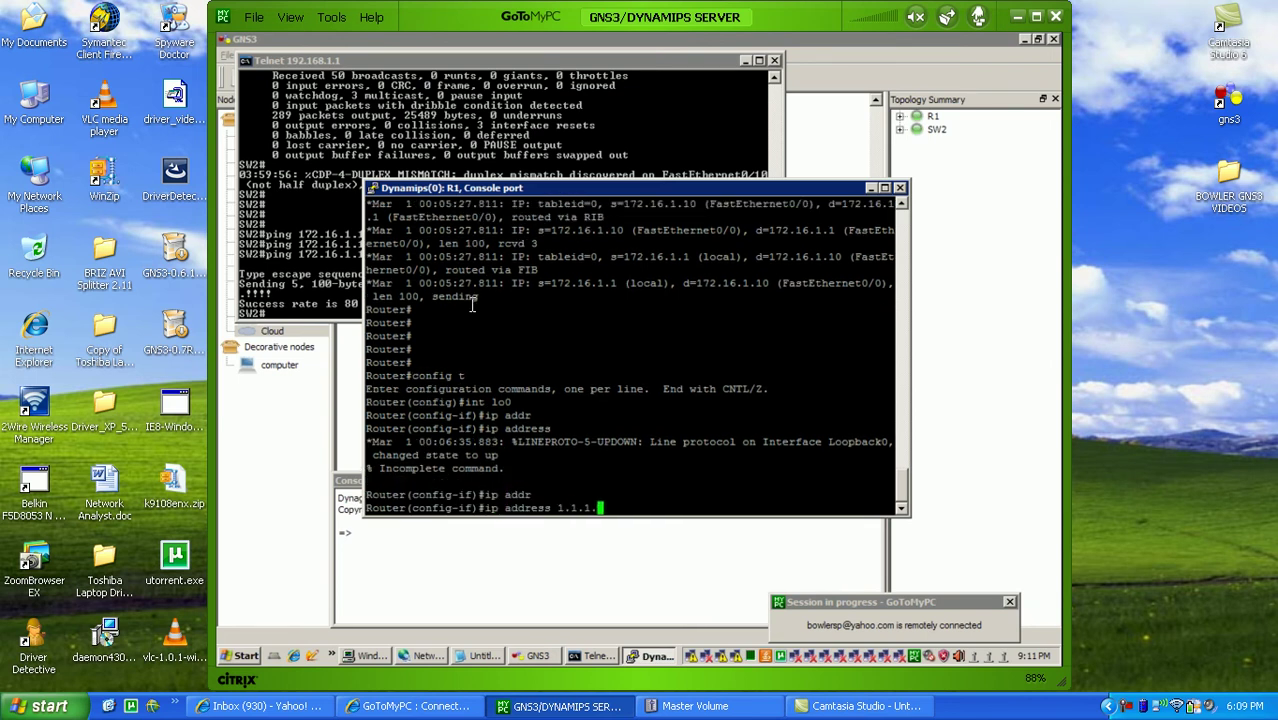
type("1 255.255.255.255")
key("Return")
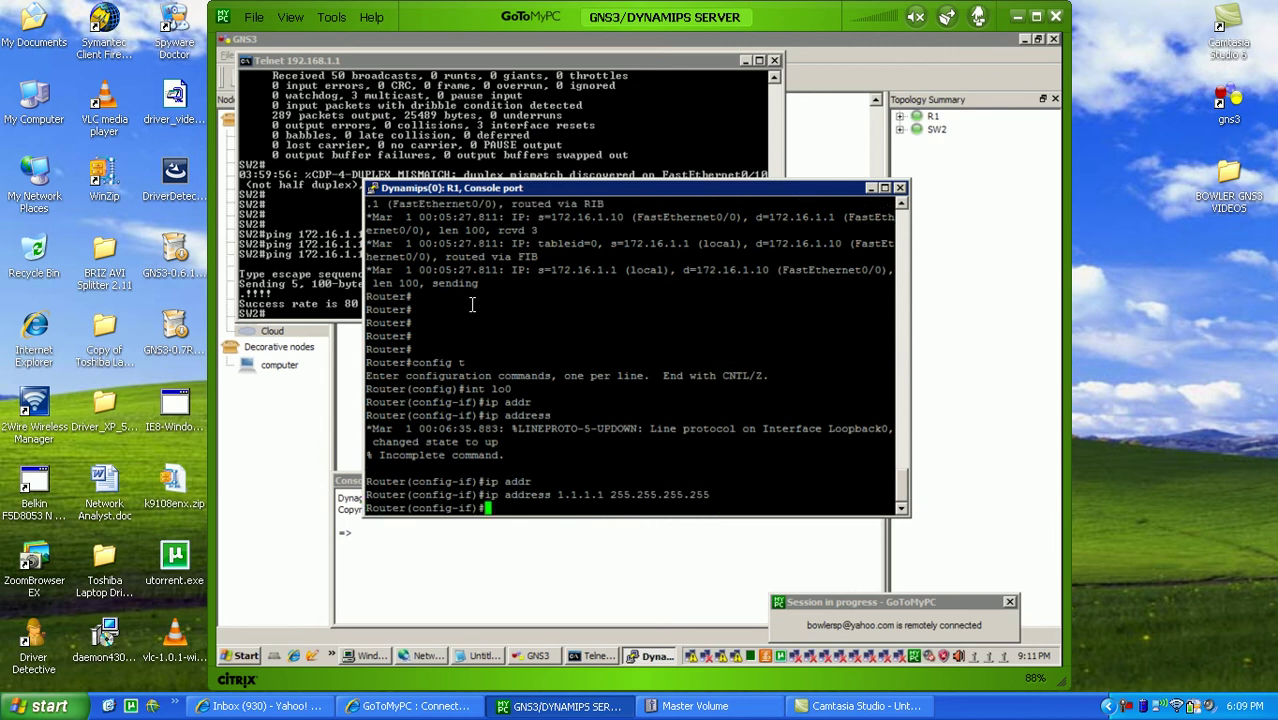
key("Return")
key("Return")
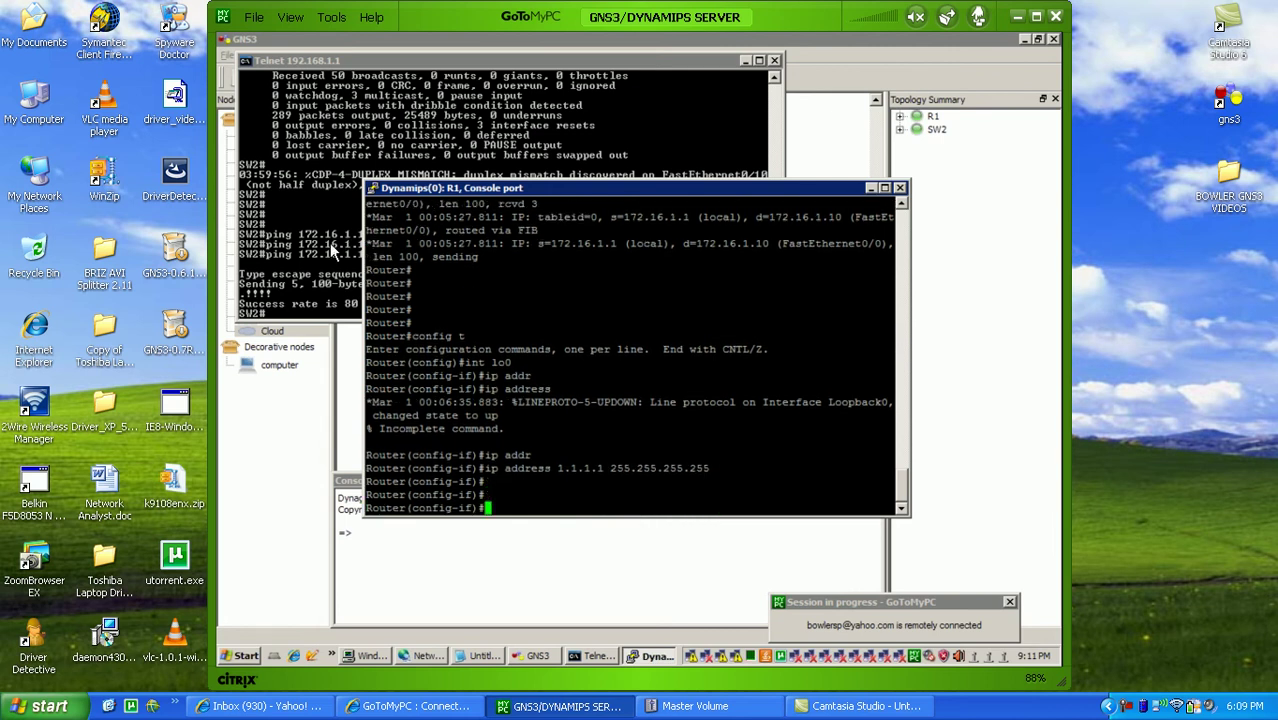
Step: On SW2, enter configuration mode for interface Loopback0
left_click(287, 235)
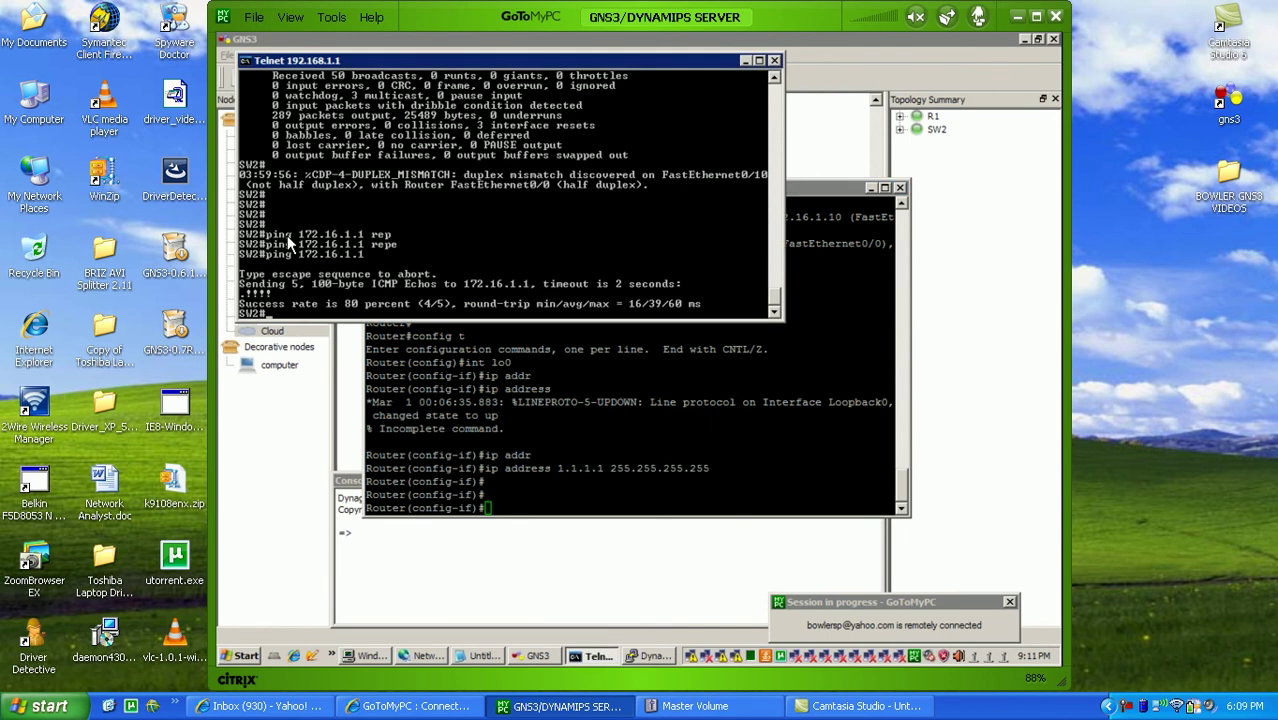
type("config t")
key("Return")
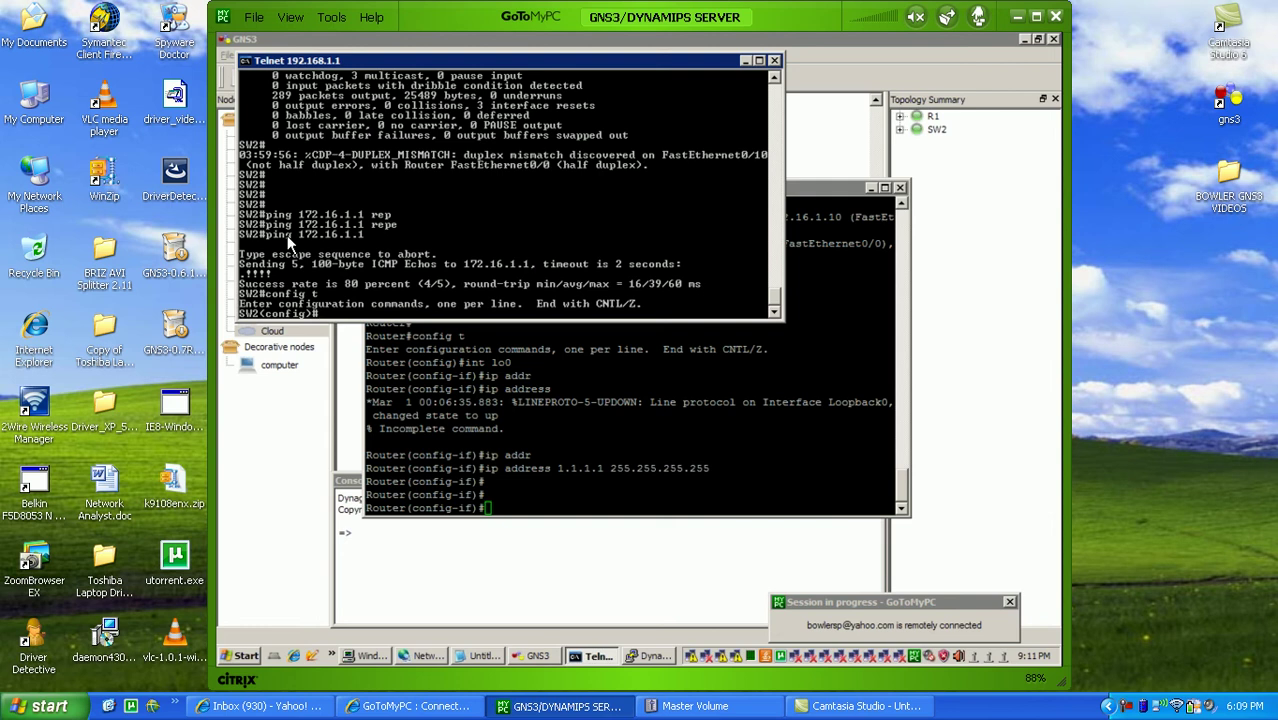
type("int lo0")
key("Return")
Step: Assign 10.10.10.10 255.255.255.255 to Loopback0, then enter router rip
type("ip addr")
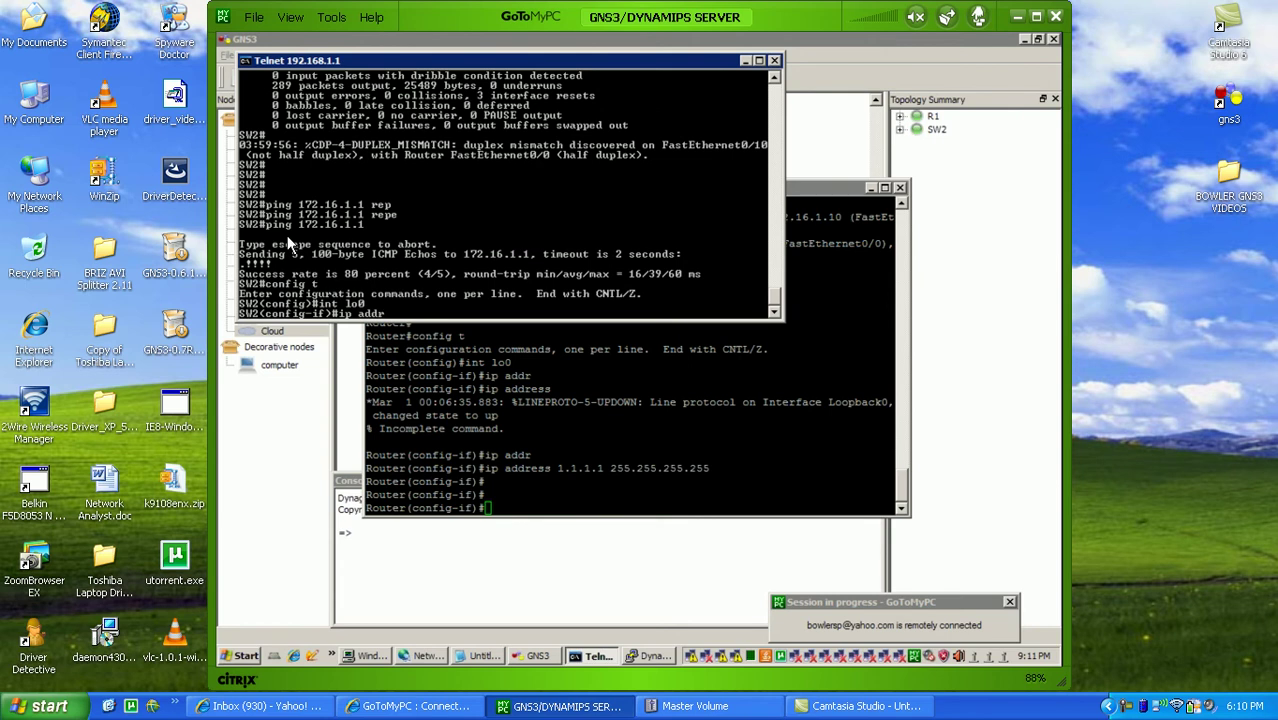
key("Tab")
type("10.10")
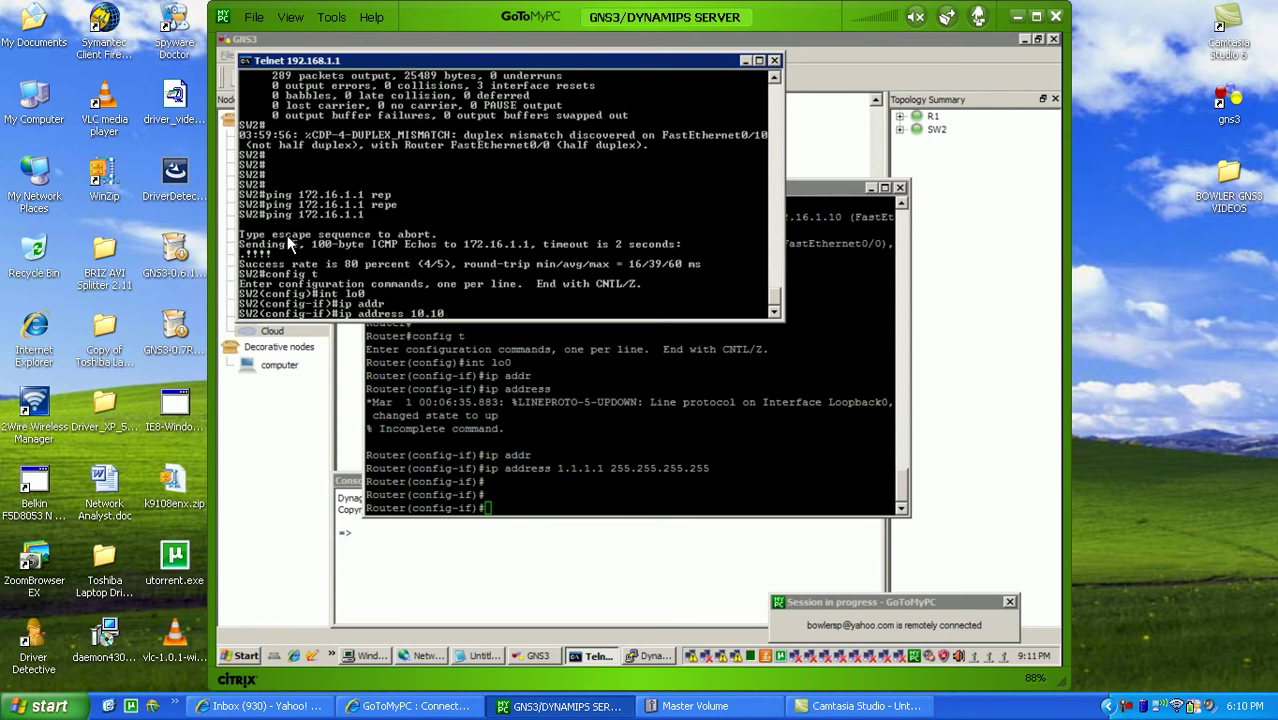
type(".10.10")
key("Return")
key("Up")
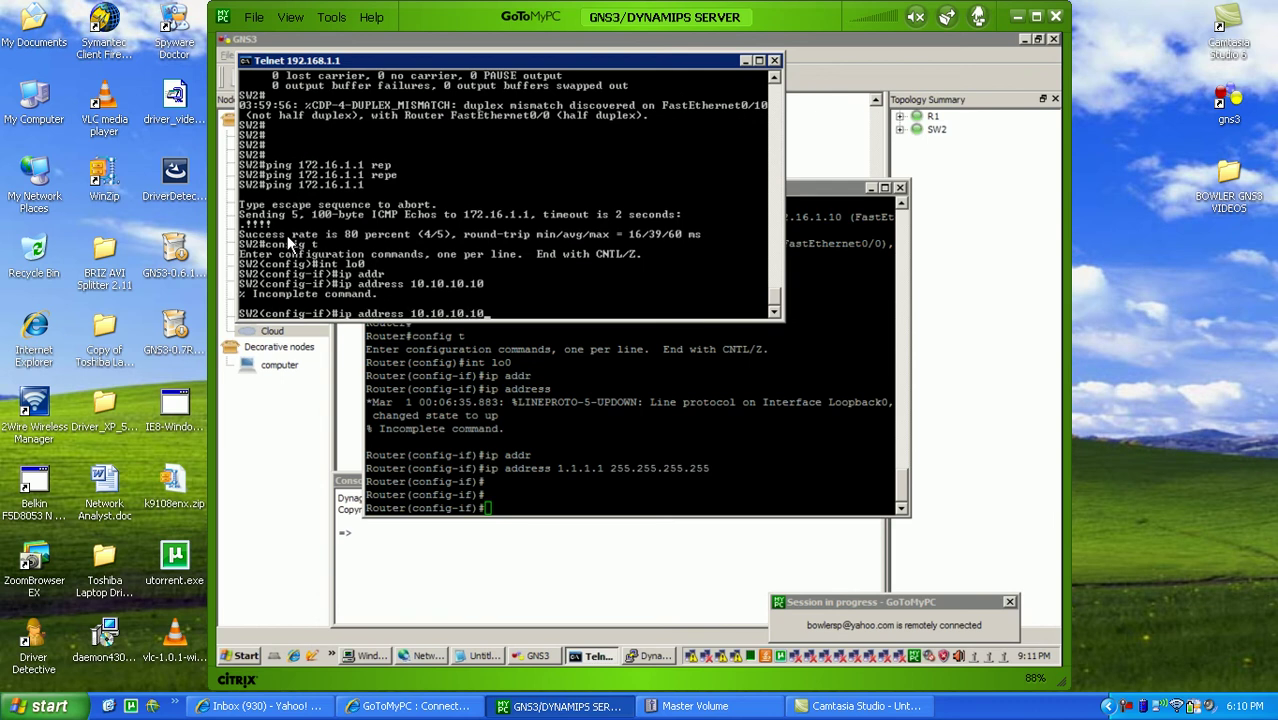
type("255.255.255.255")
key("Return")
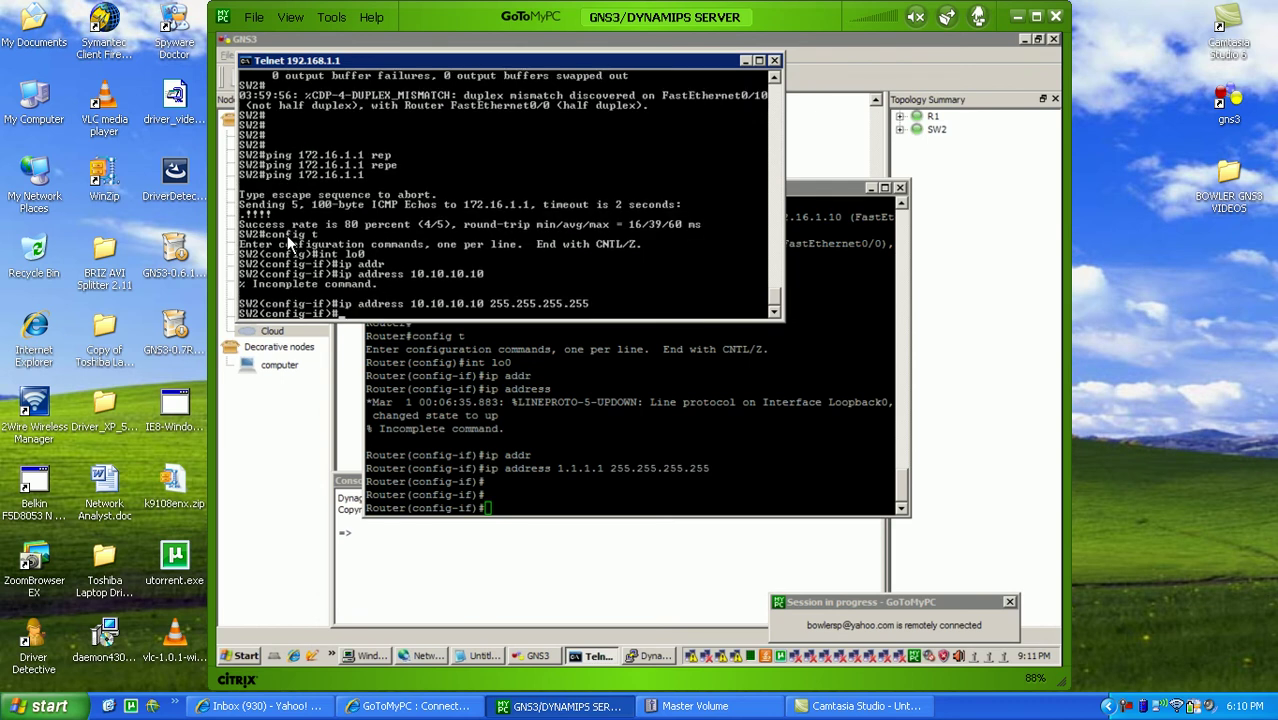
type("router rip")
key("Return")
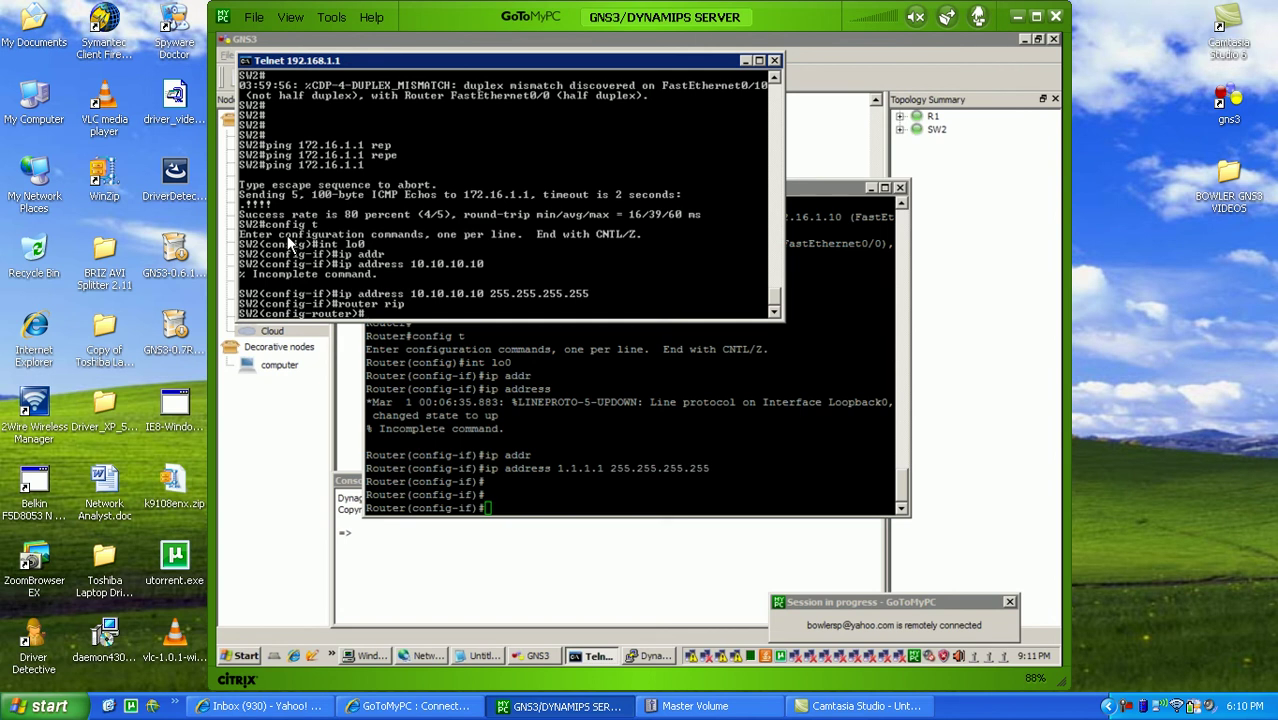
Step: Set RIP version 2, disable auto-summary, and advertise network 10.0.0.0
type("ver")
key("Tab")
type("2")
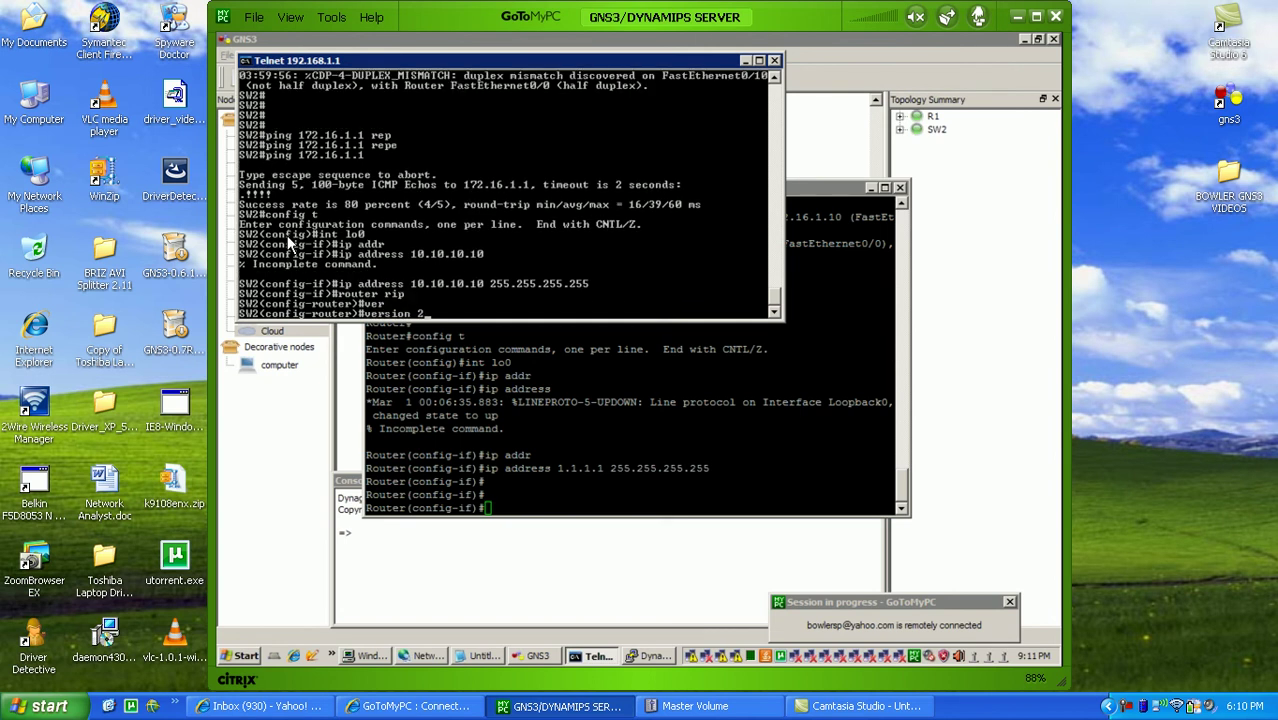
key("Return")
type("no au")
key("Tab")
key("Return")
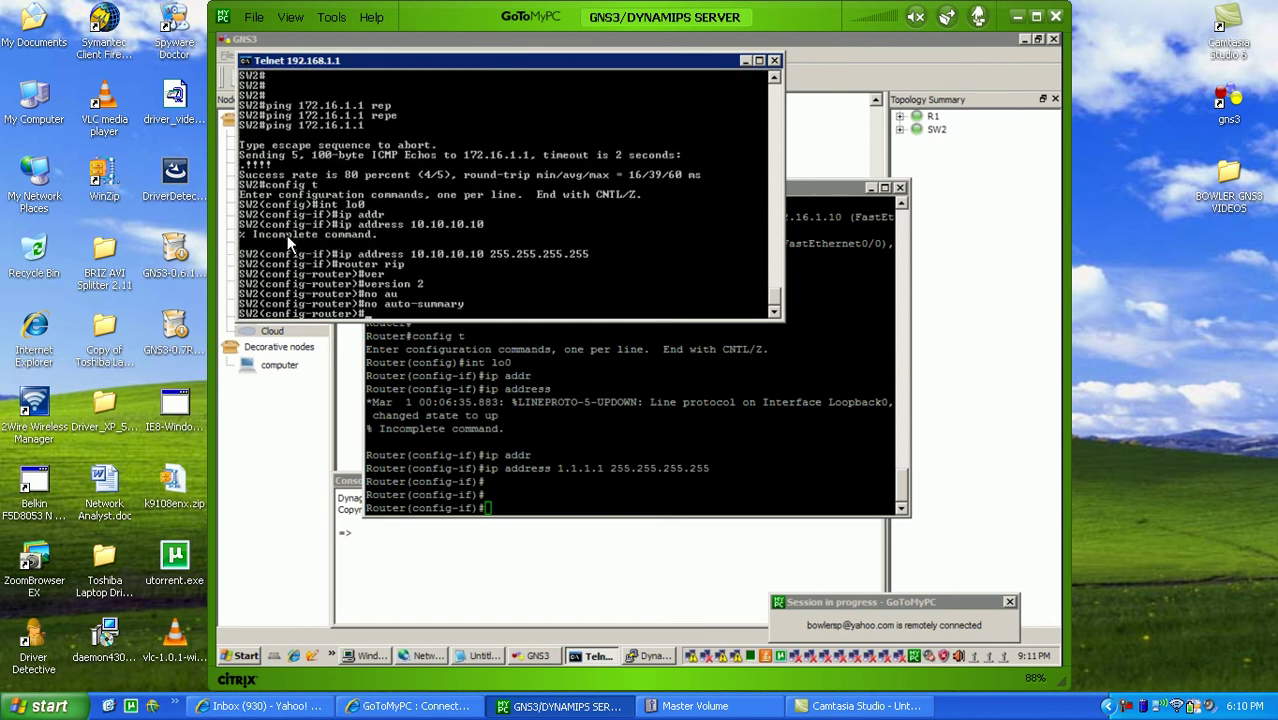
type("network 10.0.0.0")
key("Return")
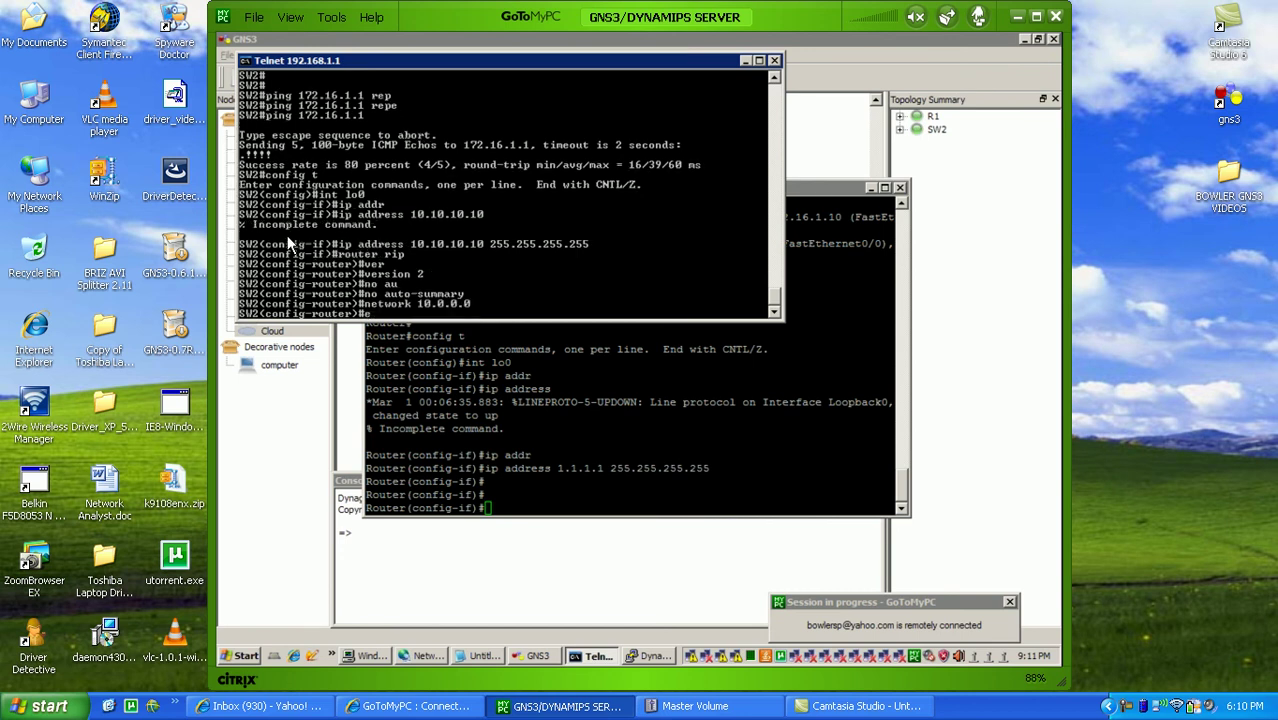
Step: Advertise network 172.16.0.0, exit configuration mode, and save with wr mem
type("network 172.1")
key("BackSpace")
type(".16.0.0")
key("Return")
type("end")
key("Return")
type("wr mem")
key("Return")
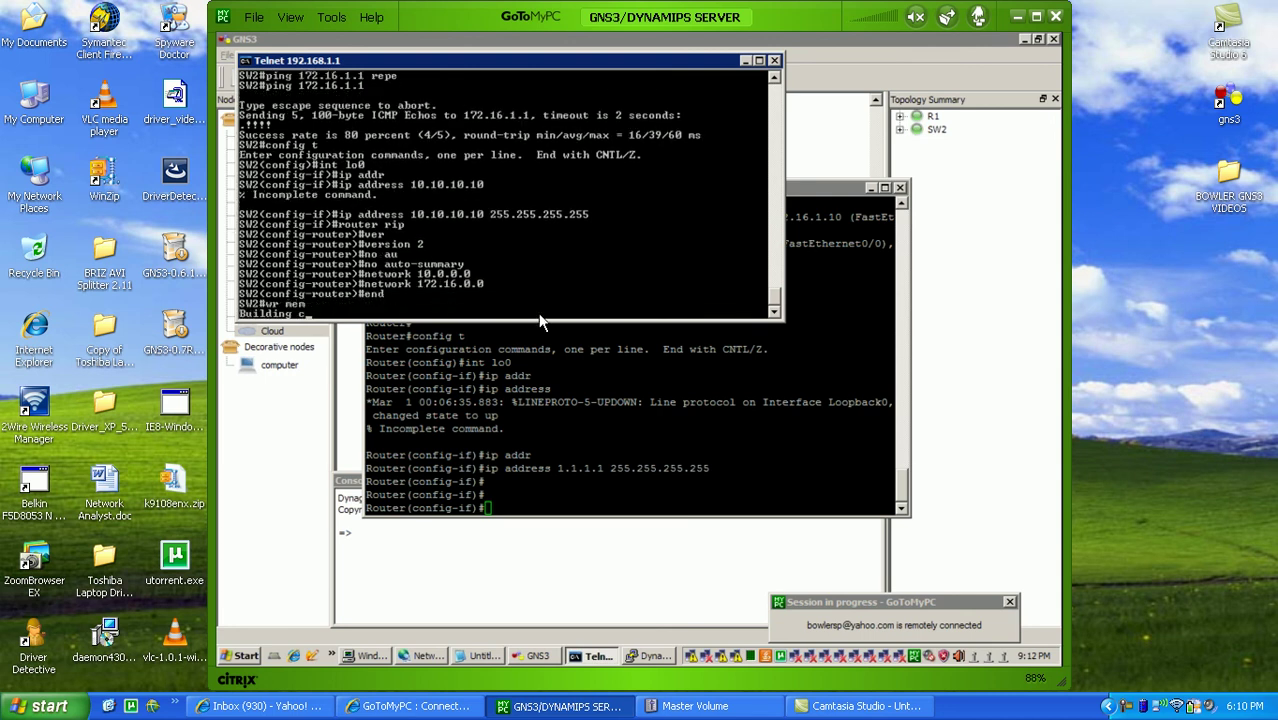
Step: On R1, start RIP as version 2 with auto-summary disabled
left_click(544, 451)
type("router r")
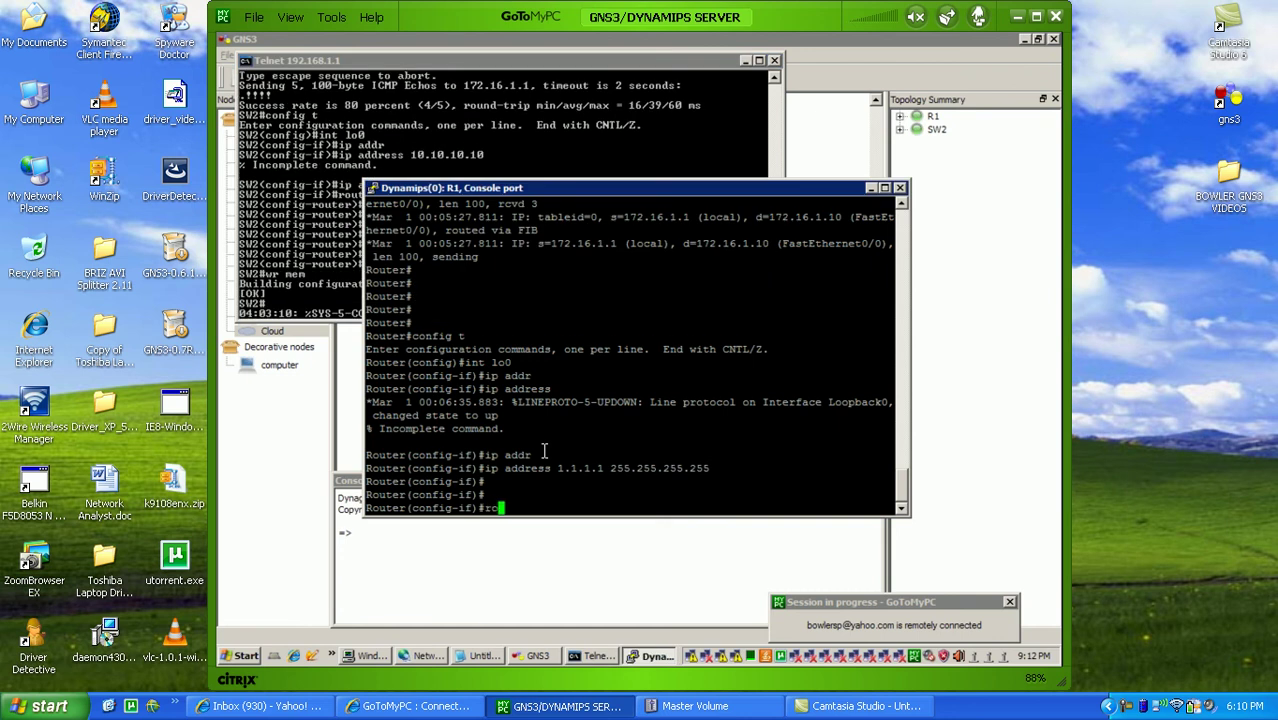
type("ip")
key("Return")
type("ver 2")
key("Return")
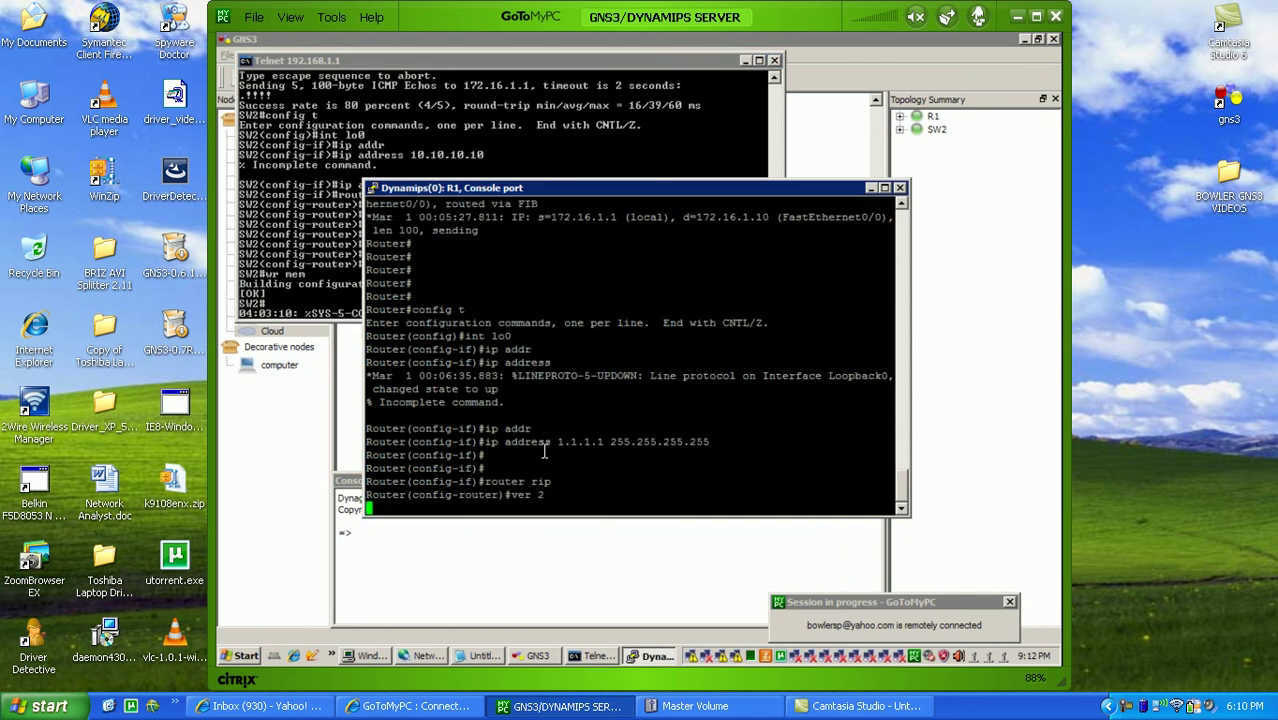
type("no au")
key("Tab")
key("Return")
Step: Advertise networks 1.0.0.0 and 172 in R1's RIP process
type("network 1.01")
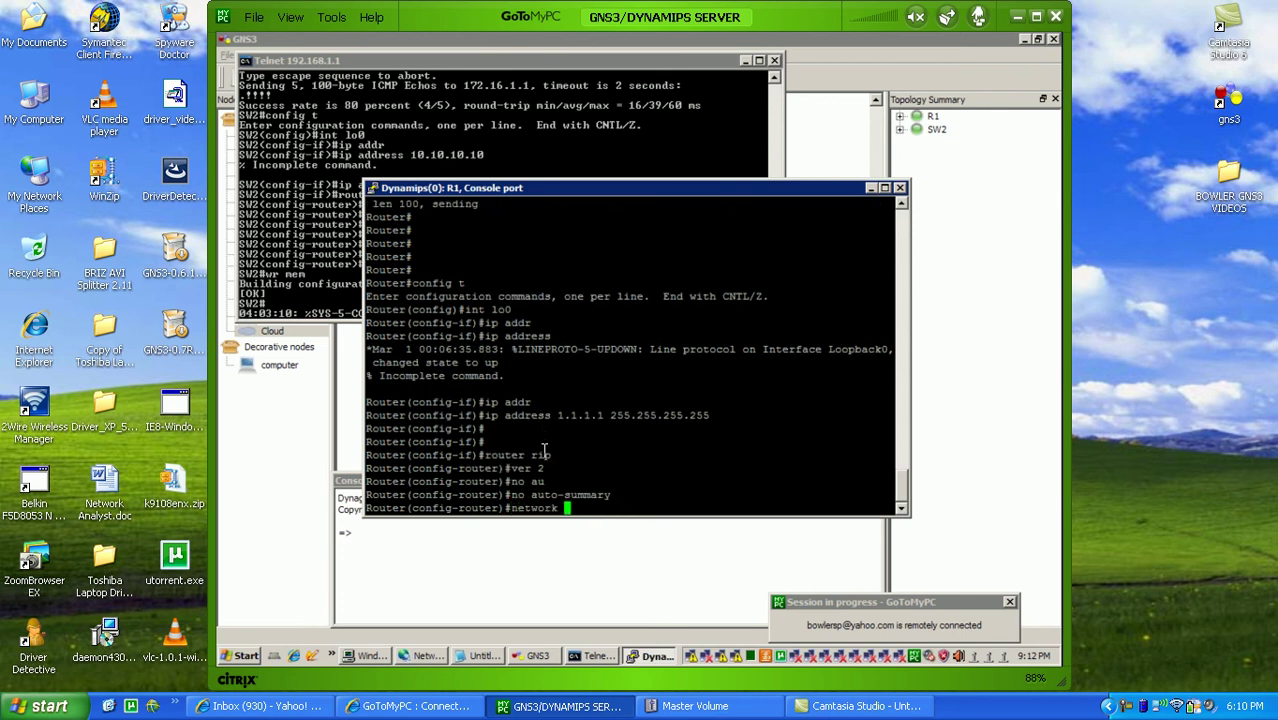
key("BackSpace")
key("BackSpace")
type("0.0.0")
key("Return")
type("network 172")
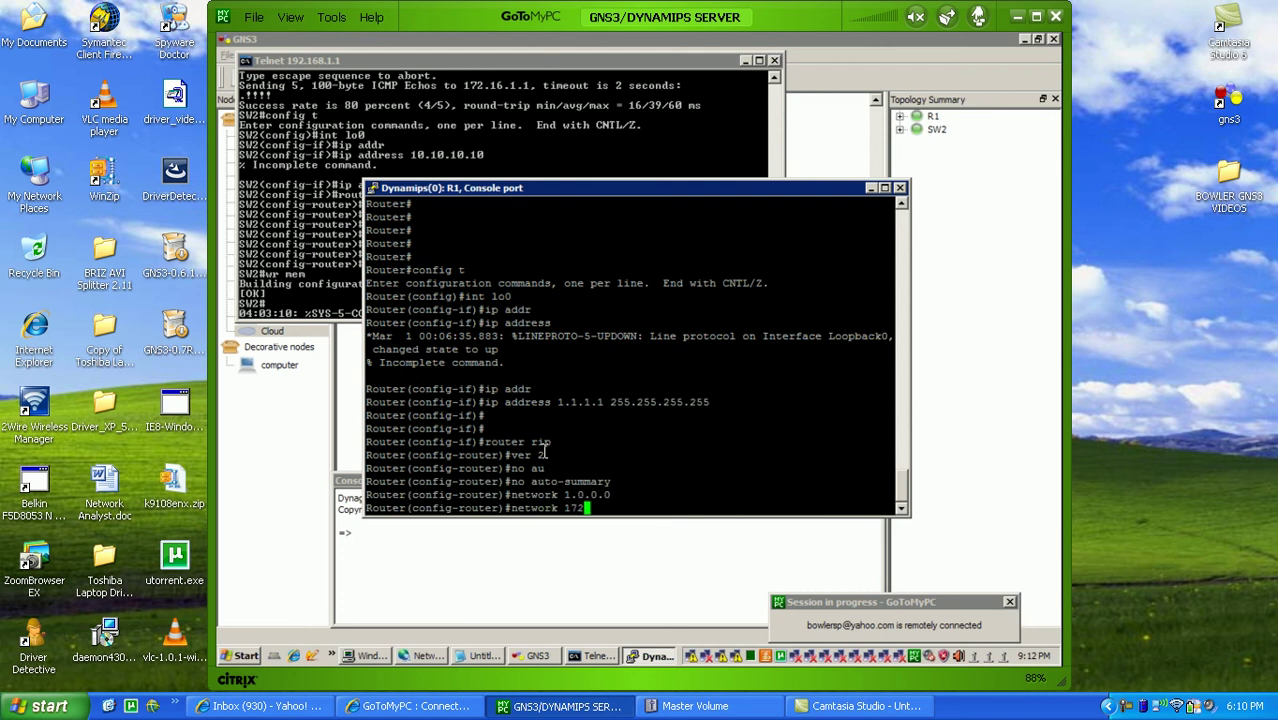
key("Return")
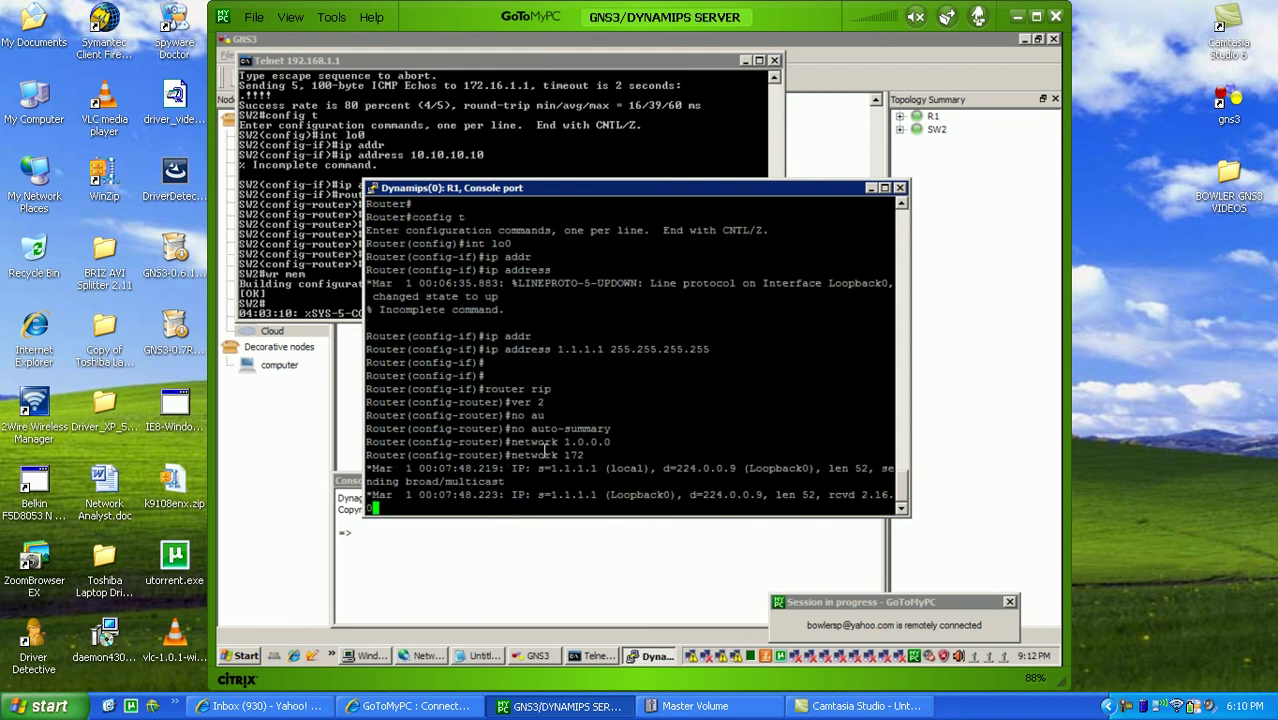
Step: Leave configuration mode on R1 and watch RIP updates to 224.0.0.9 appear
type("end")
key("Return")
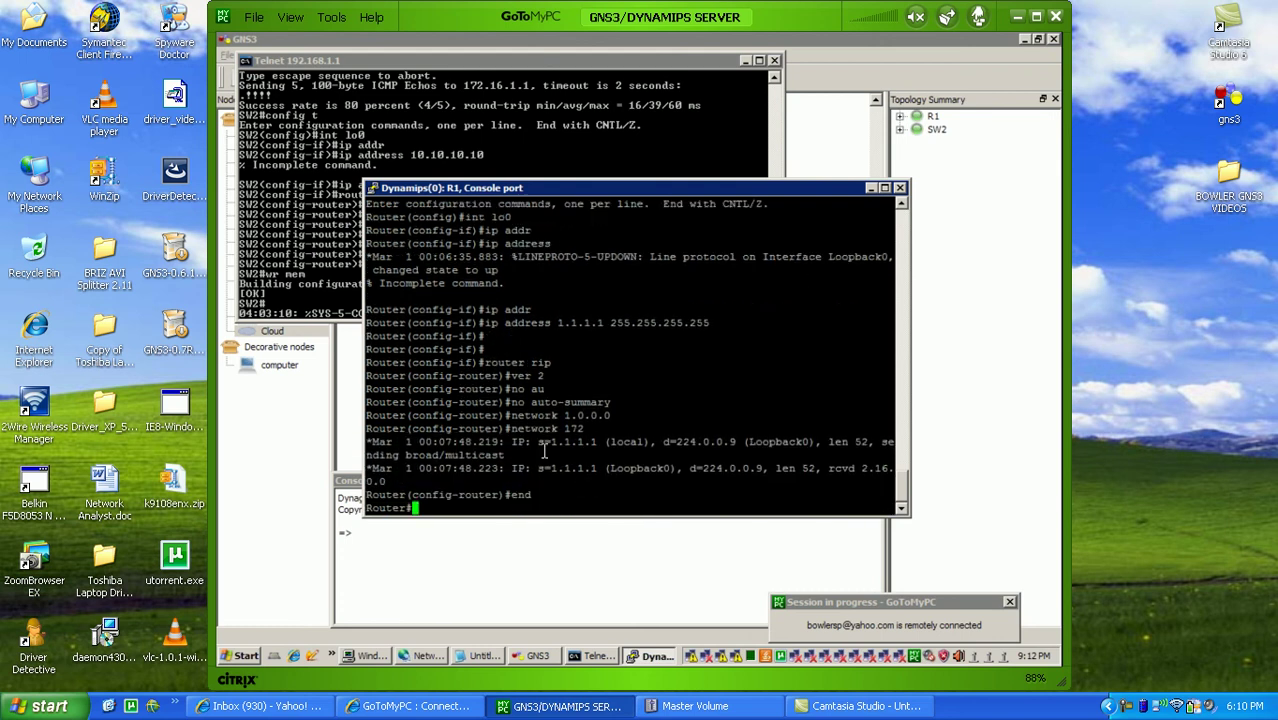
key("Return")
key("Return")
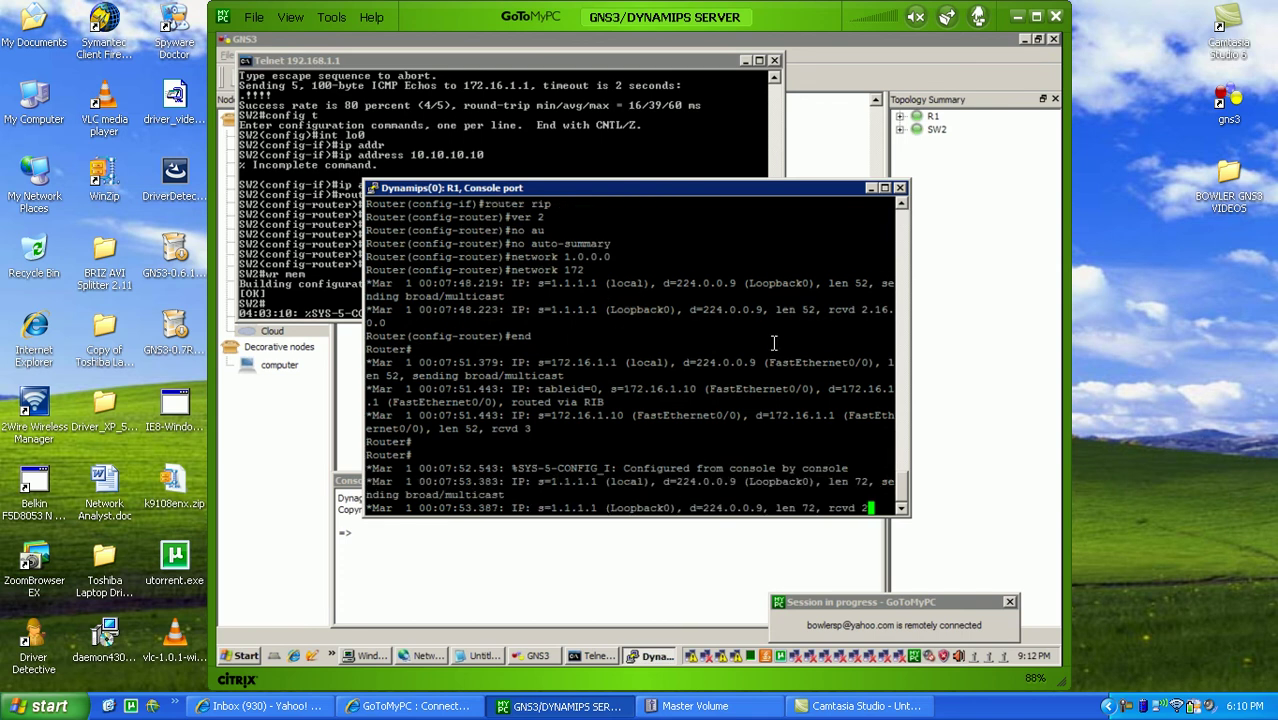
left_click_drag(773, 345, 745, 313)
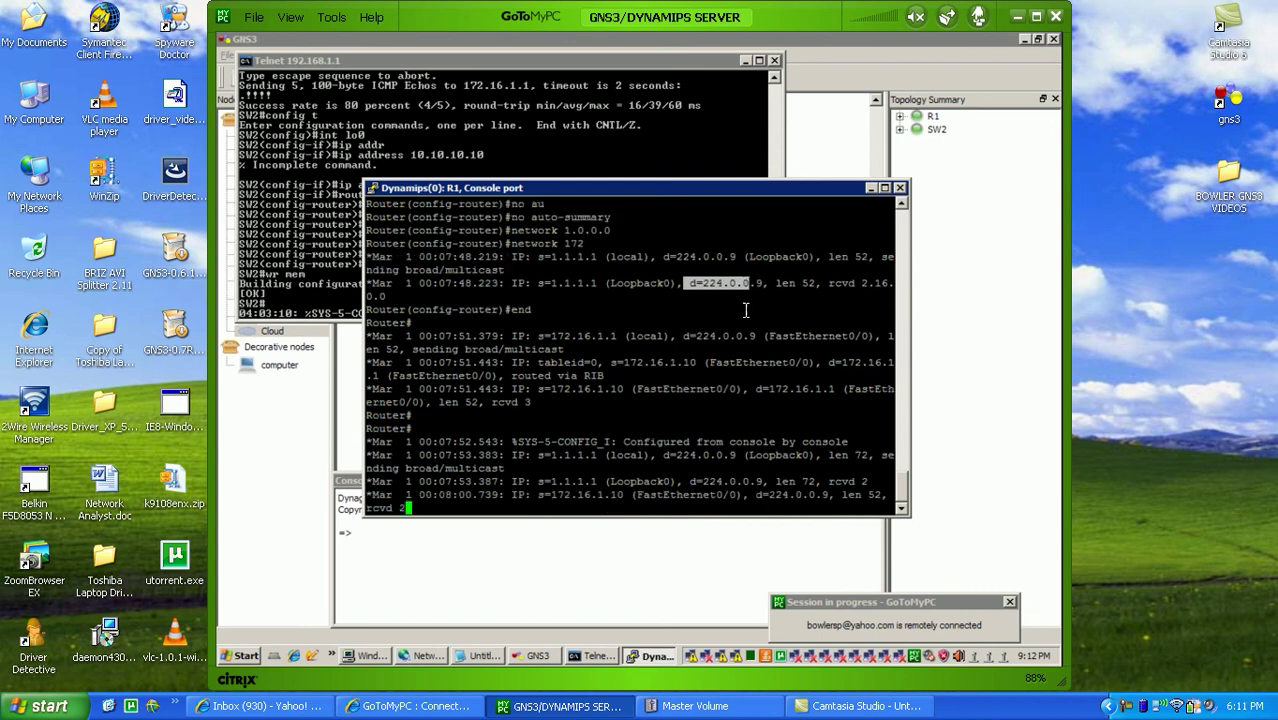
key("Return")
key("Return")
key("Return")
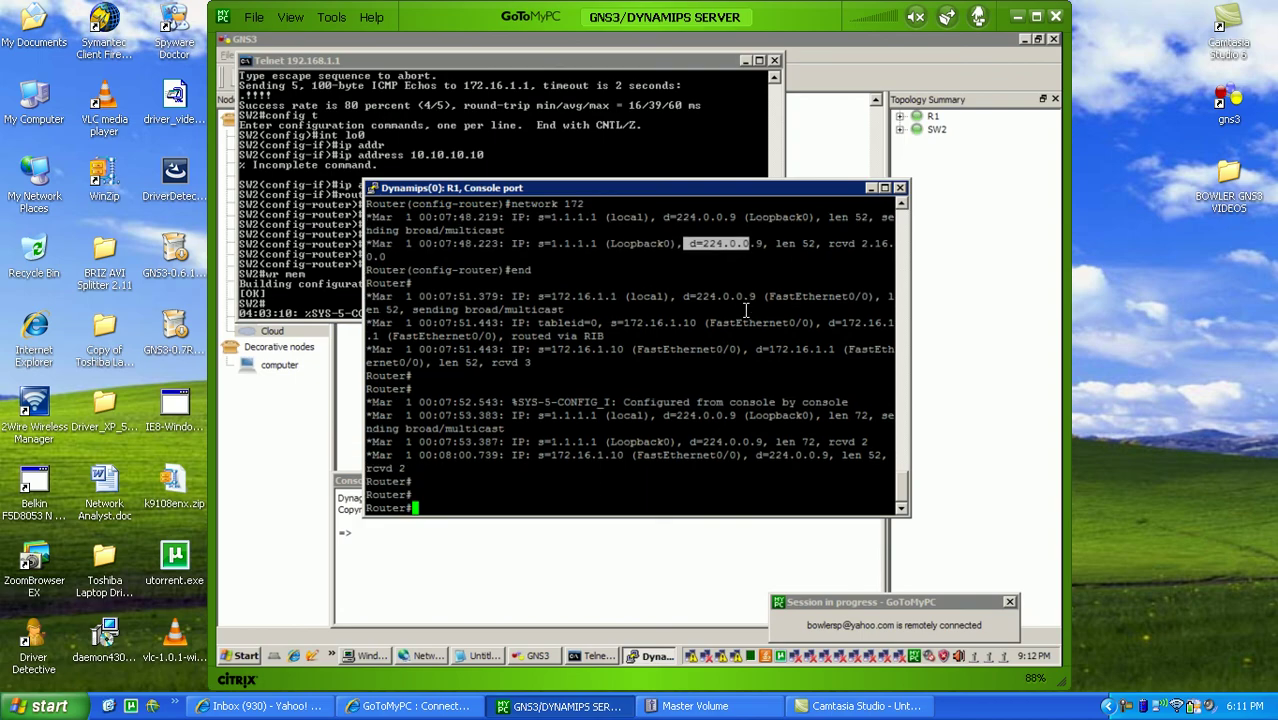